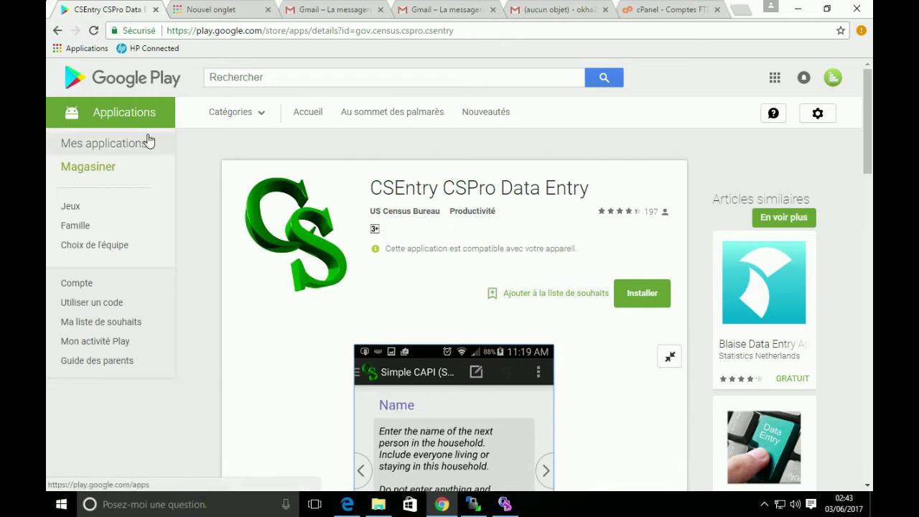
Step: View the first CSEntry app screenshot on the store page, and switch to CSPro to enlarge the question text area above the form
{"action": "scroll", "coordinate": [328, 320], "scroll_direction": "down", "scroll_amount": 2}
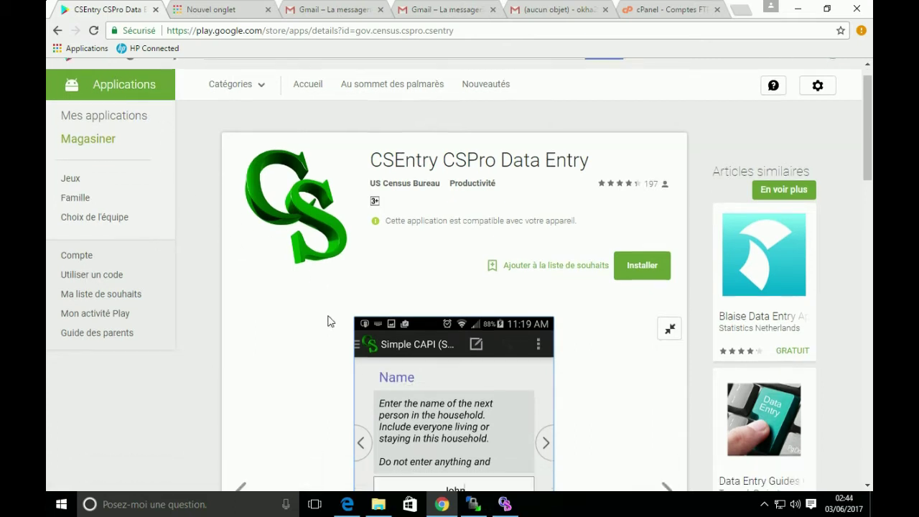
{"action": "scroll", "coordinate": [328, 320], "scroll_direction": "down", "scroll_amount": 2}
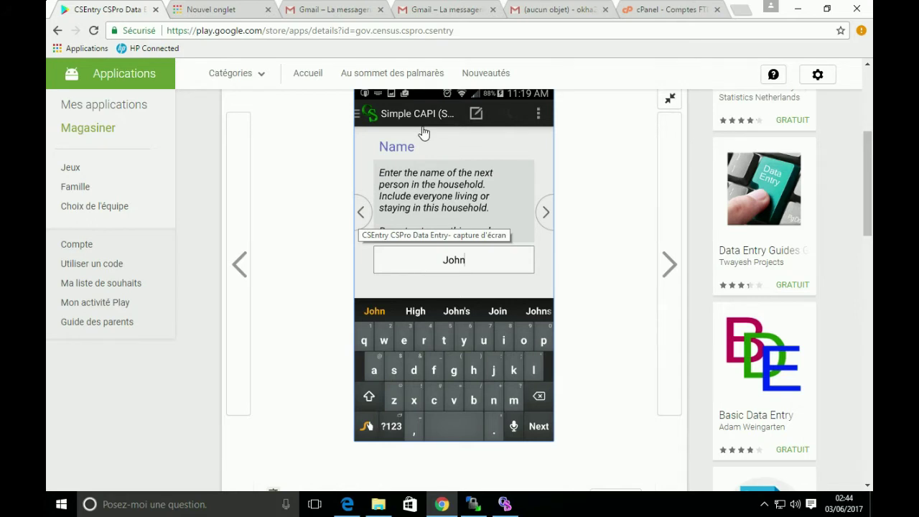
{"action": "left_click", "coordinate": [506, 504]}
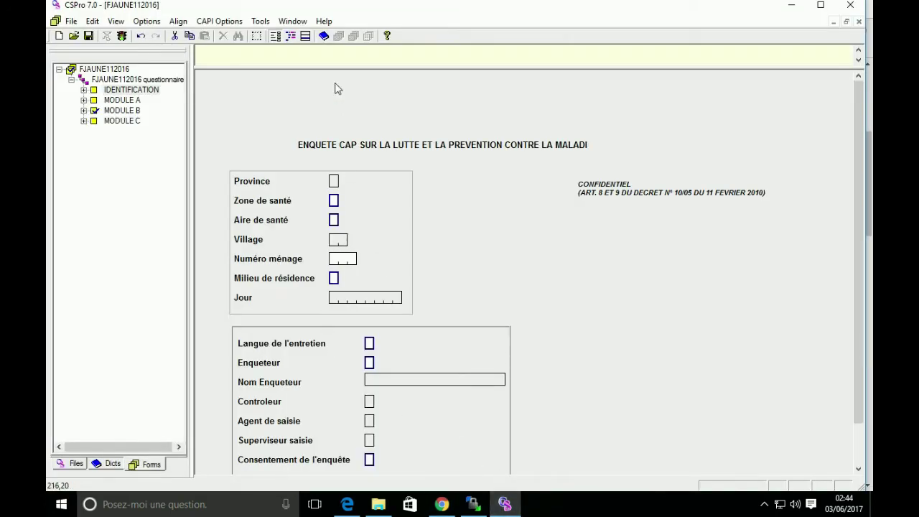
{"action": "left_click_drag", "start_coordinate": [333, 70], "coordinate": [333, 92]}
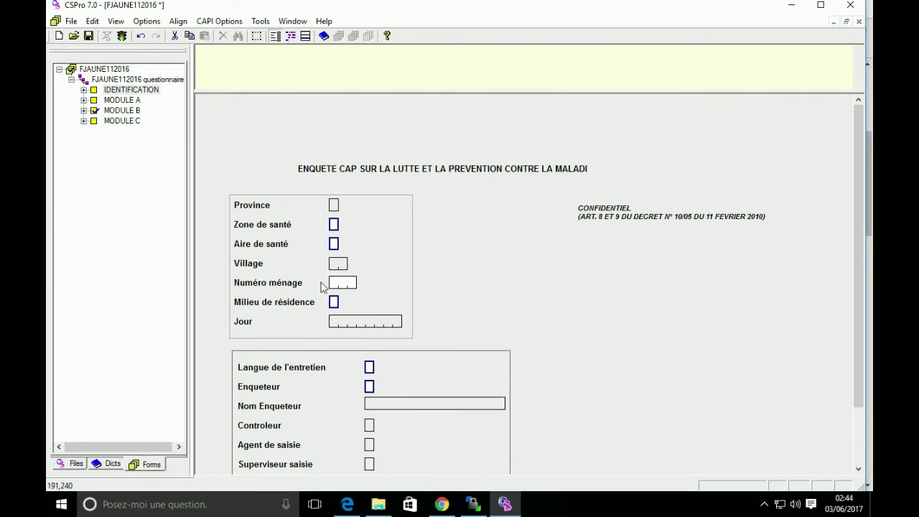
Step: Switch back to the browser and compare the CSEntry screenshots for the Name, Age and Languages Spoken questions
{"action": "left_click", "coordinate": [443, 501]}
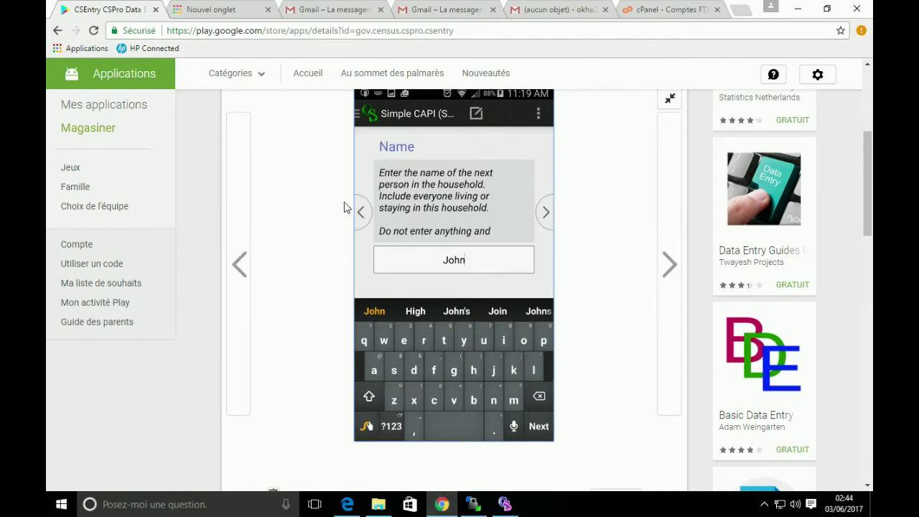
{"action": "scroll", "coordinate": [344, 207], "scroll_direction": "up", "scroll_amount": 1}
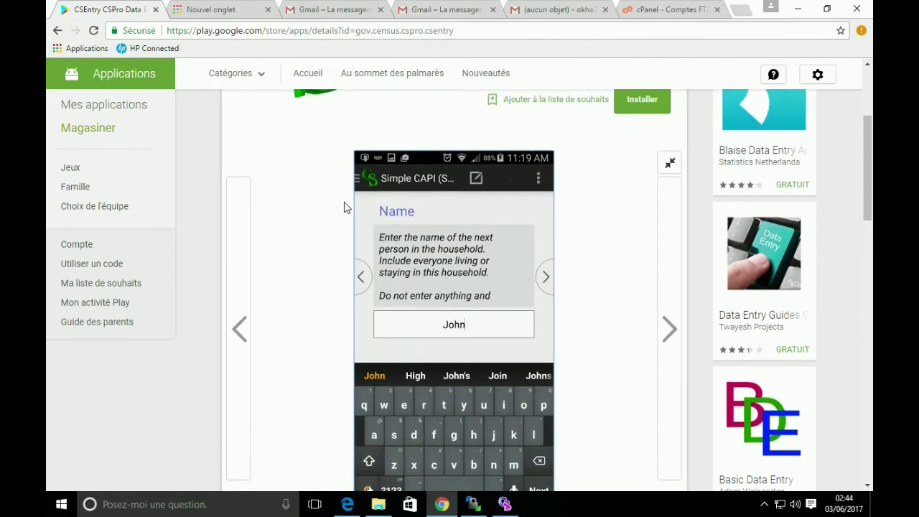
{"action": "scroll", "coordinate": [344, 208], "scroll_direction": "down", "scroll_amount": 1}
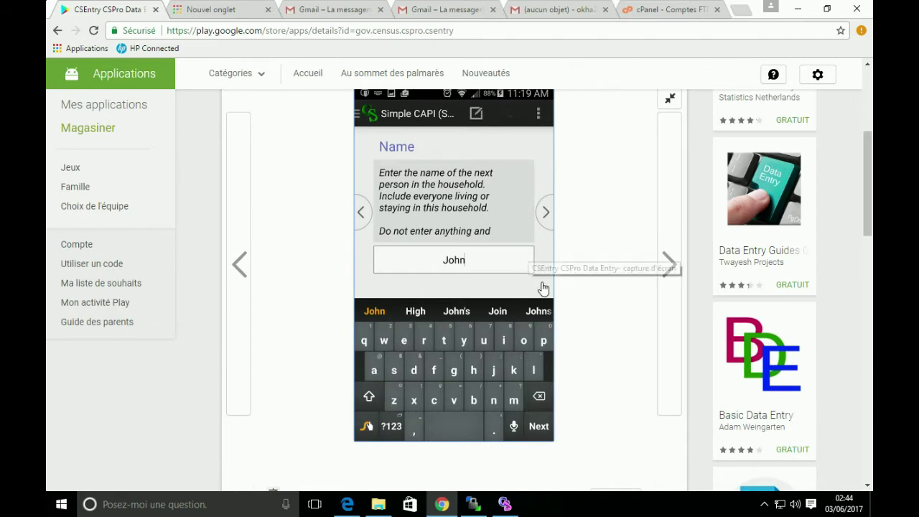
{"action": "left_click", "coordinate": [668, 266]}
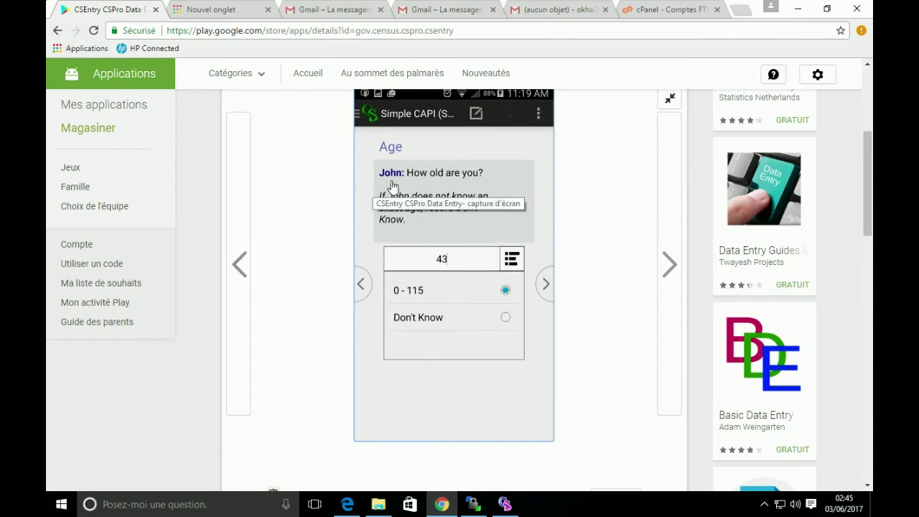
{"action": "left_click", "coordinate": [241, 265]}
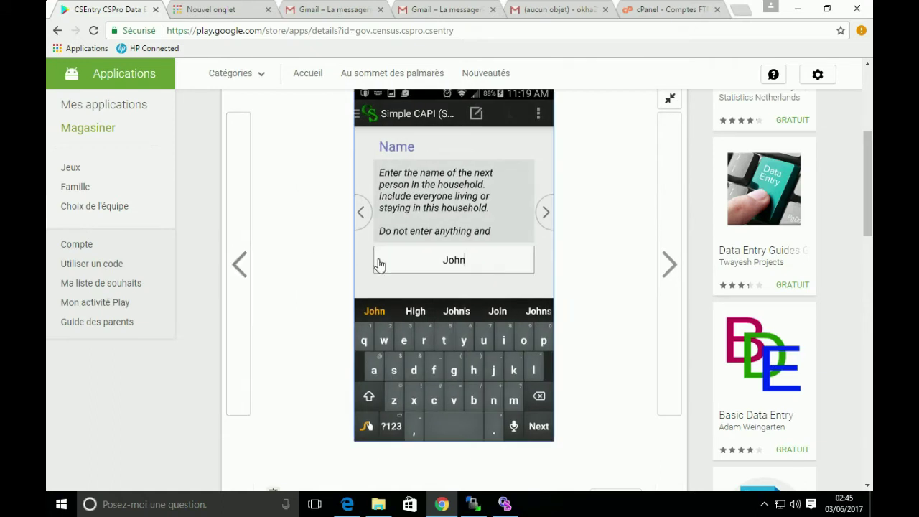
{"action": "left_click", "coordinate": [667, 268]}
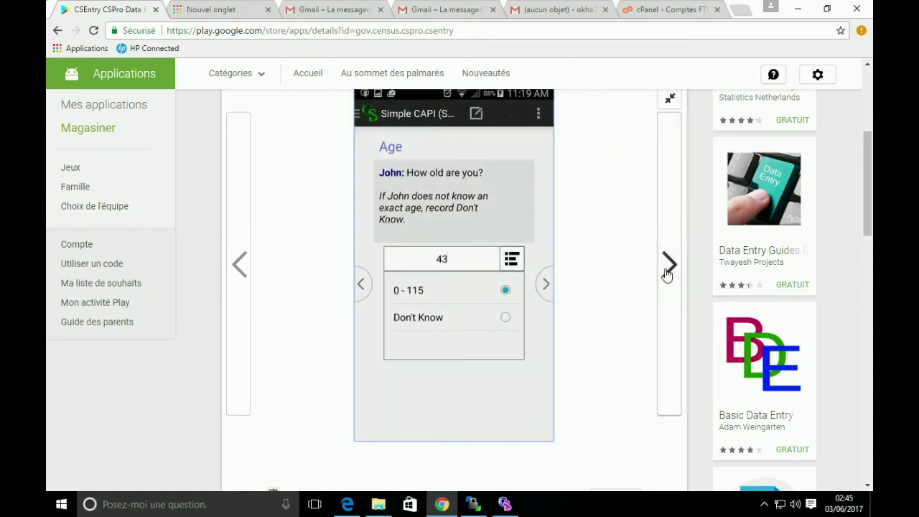
{"action": "left_click", "coordinate": [667, 267]}
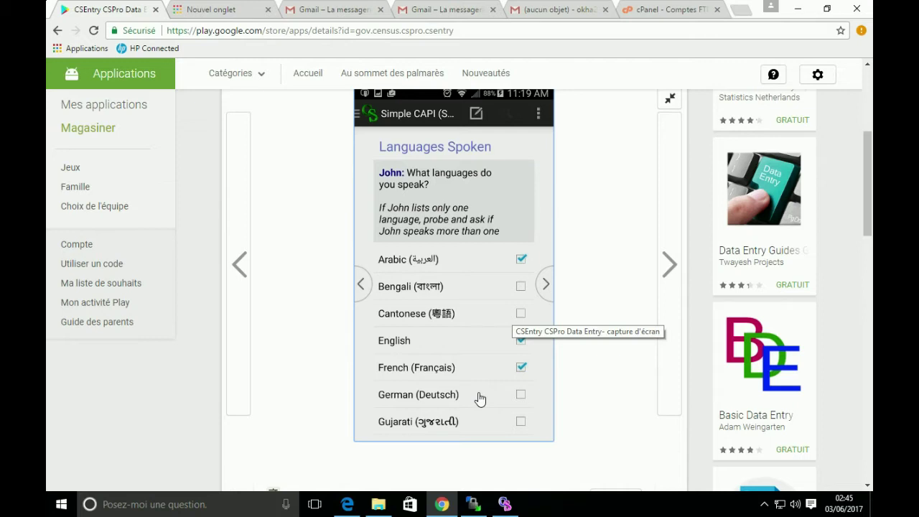
Step: Glance at the CSPro form, and return to the browser to view the Main Language and Person Record screenshots
{"action": "left_click", "coordinate": [505, 506]}
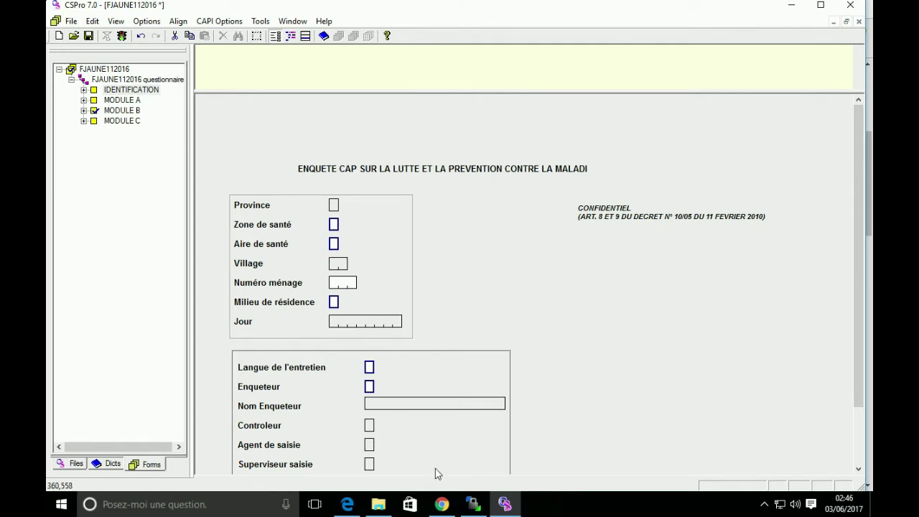
{"action": "left_click", "coordinate": [444, 506]}
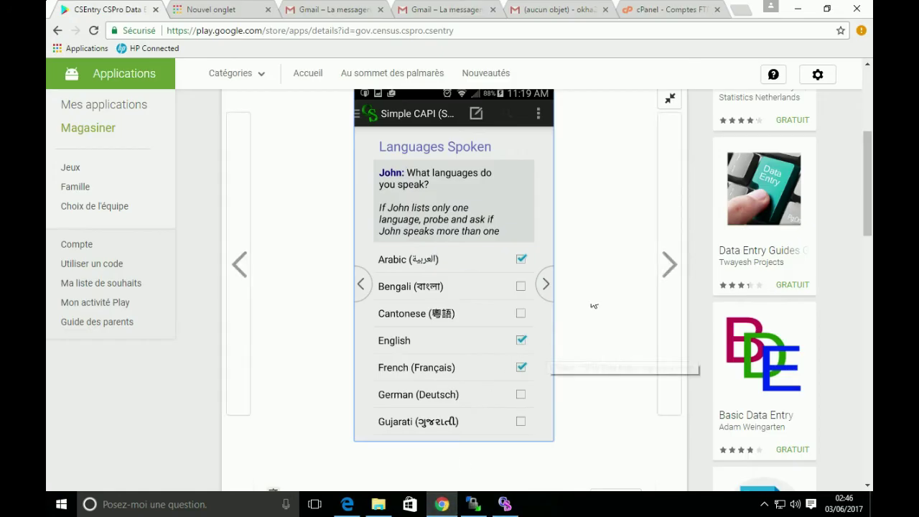
{"action": "left_click", "coordinate": [669, 264]}
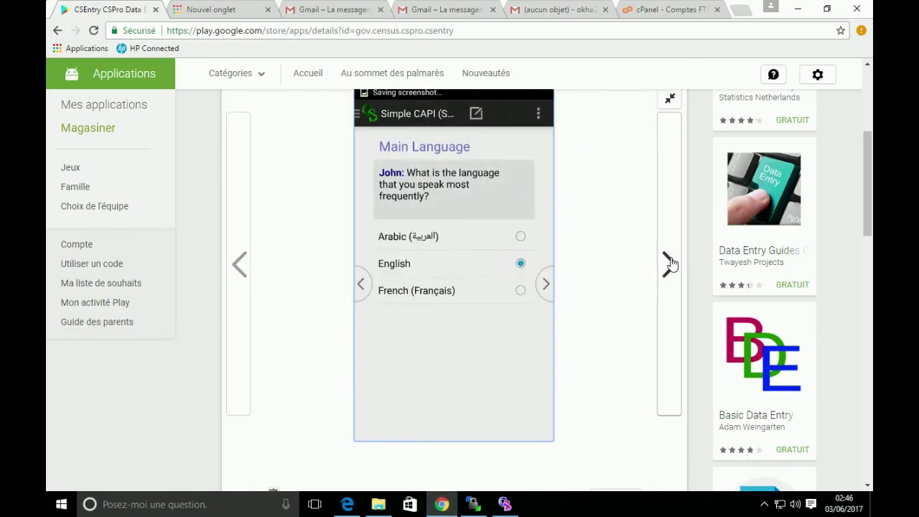
{"action": "left_click", "coordinate": [670, 264]}
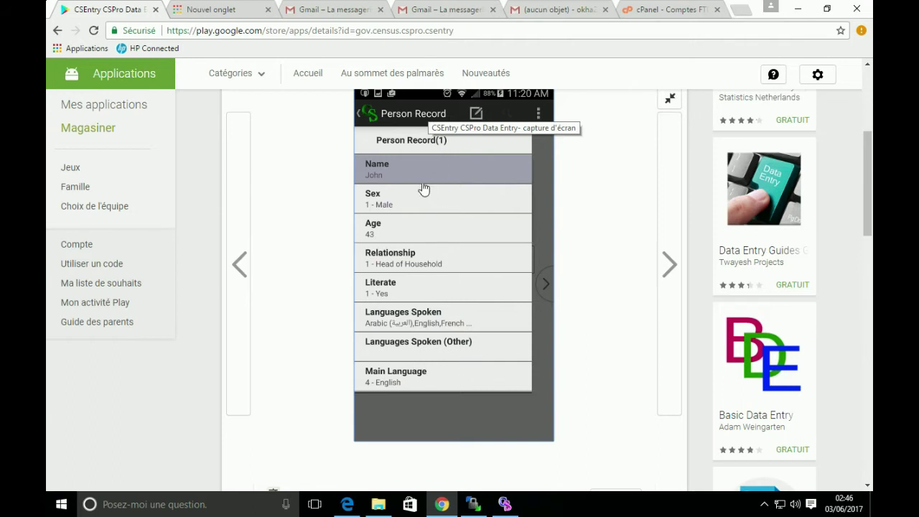
{"action": "left_click", "coordinate": [240, 285]}
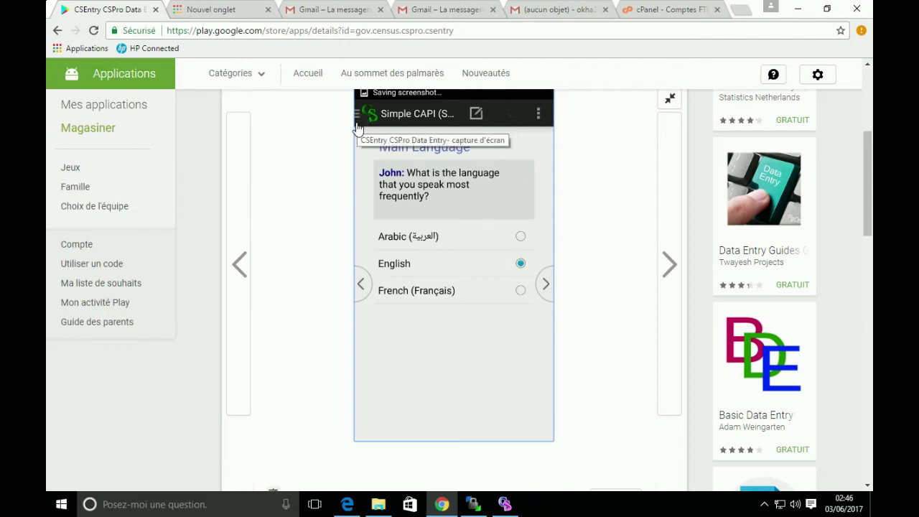
{"action": "left_click", "coordinate": [670, 282]}
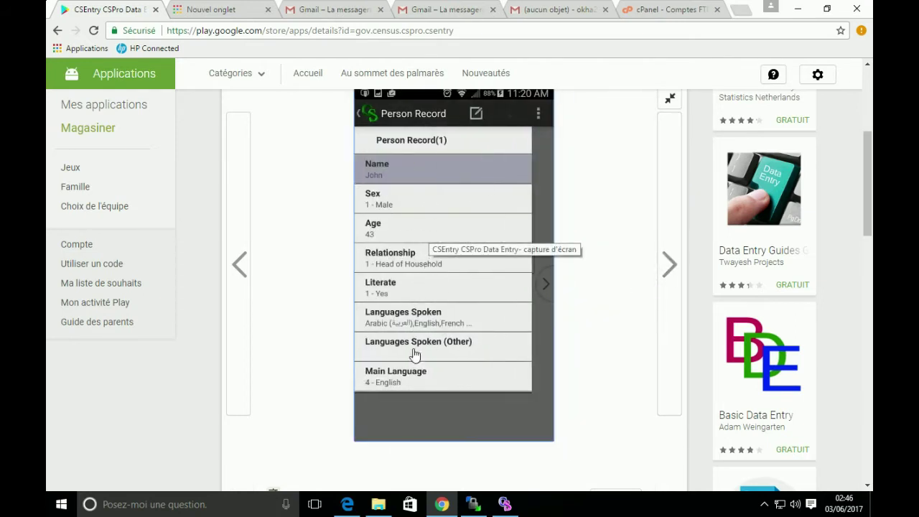
Step: View the CSEntry screenshots for Crops Produced, the household members prompt, app synchronization and the tablet layout
{"action": "left_click", "coordinate": [670, 266]}
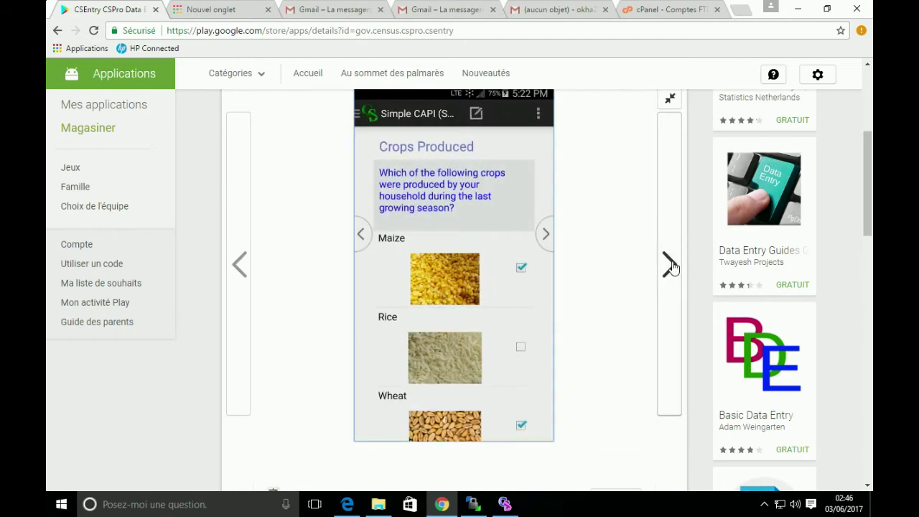
{"action": "left_click", "coordinate": [670, 265]}
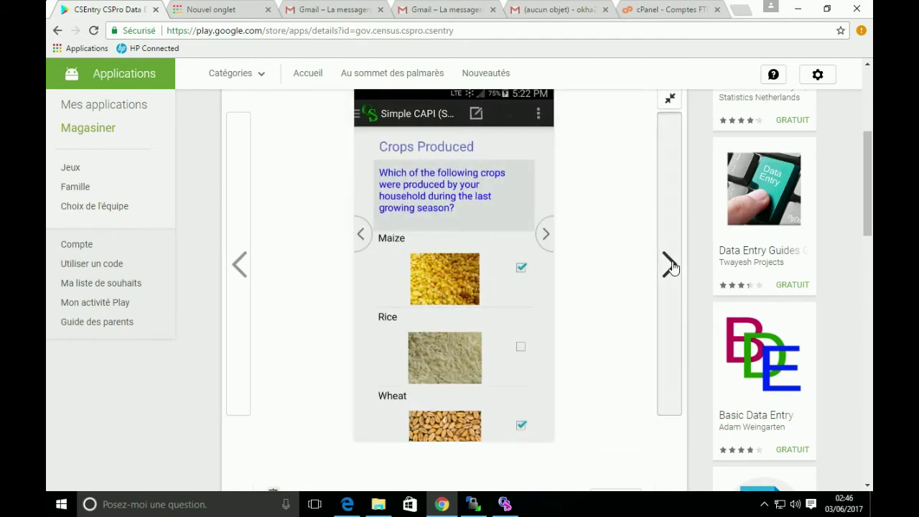
{"action": "left_click", "coordinate": [240, 263]}
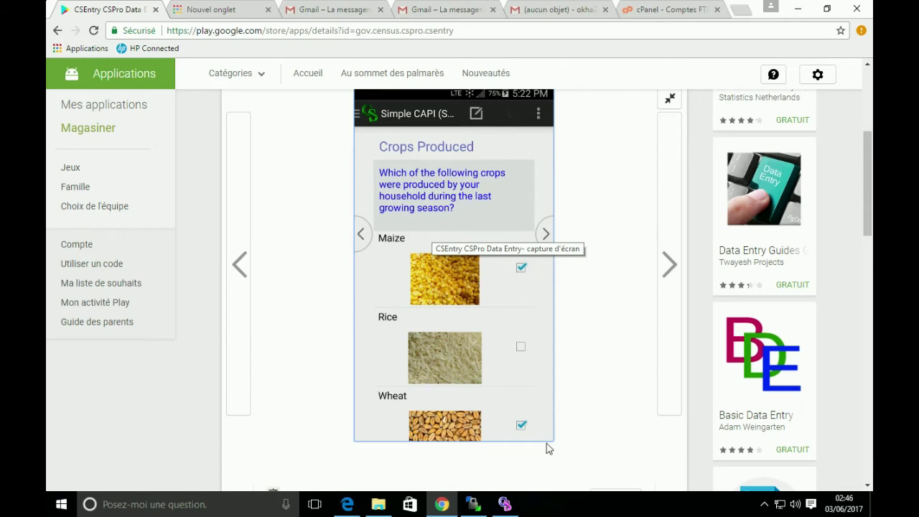
{"action": "left_click", "coordinate": [670, 267]}
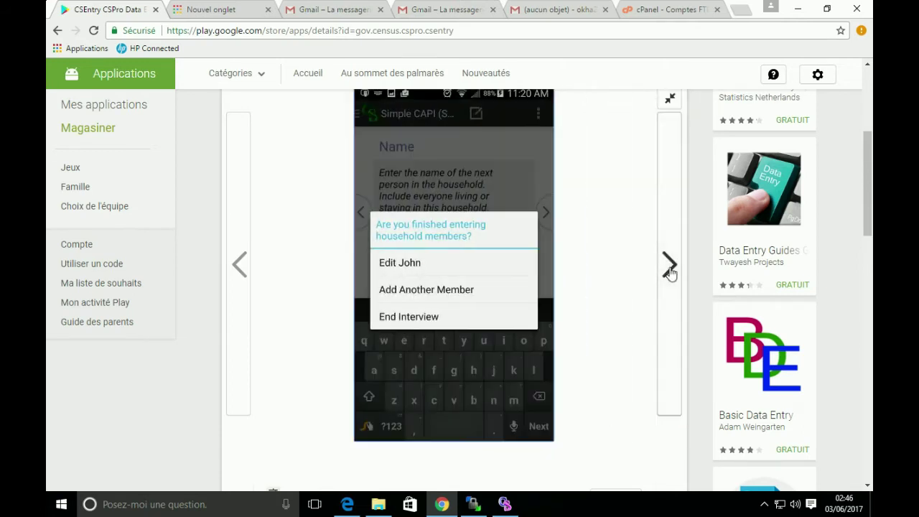
{"action": "left_click", "coordinate": [669, 269]}
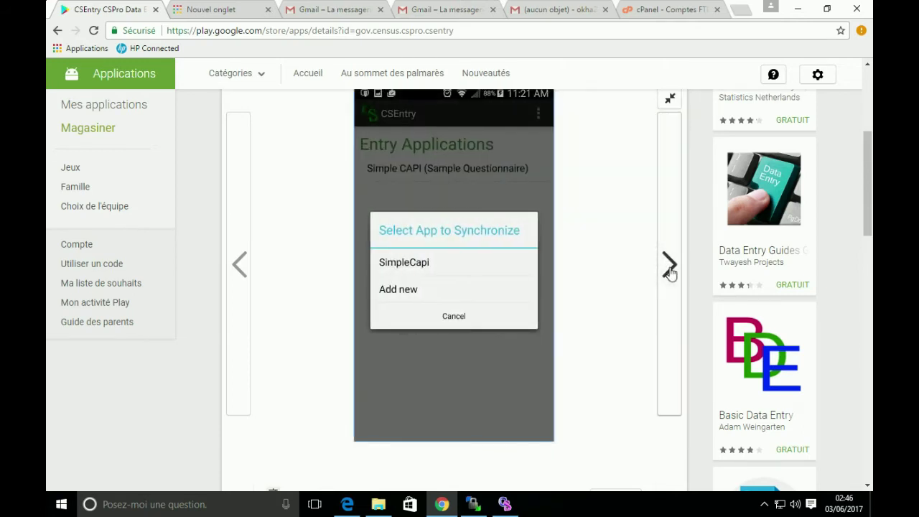
{"action": "left_click", "coordinate": [670, 270]}
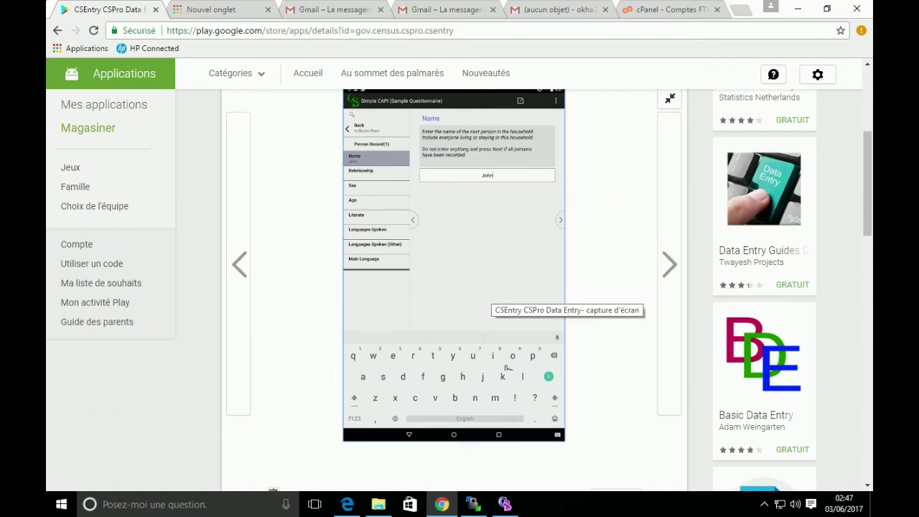
Step: Switch to CSPro and view the FJAUNE112016 identification form down to the Nom village field
{"action": "mouse_move", "coordinate": [504, 504]}
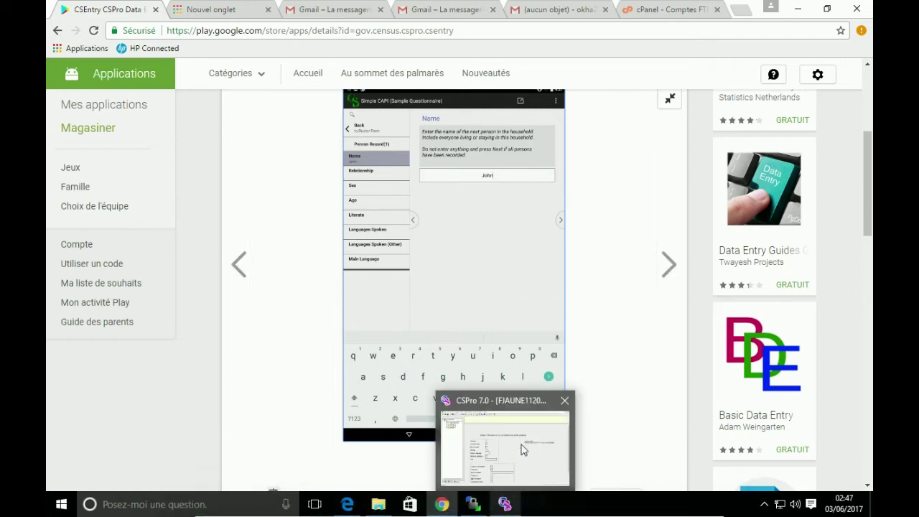
{"action": "left_click", "coordinate": [509, 506]}
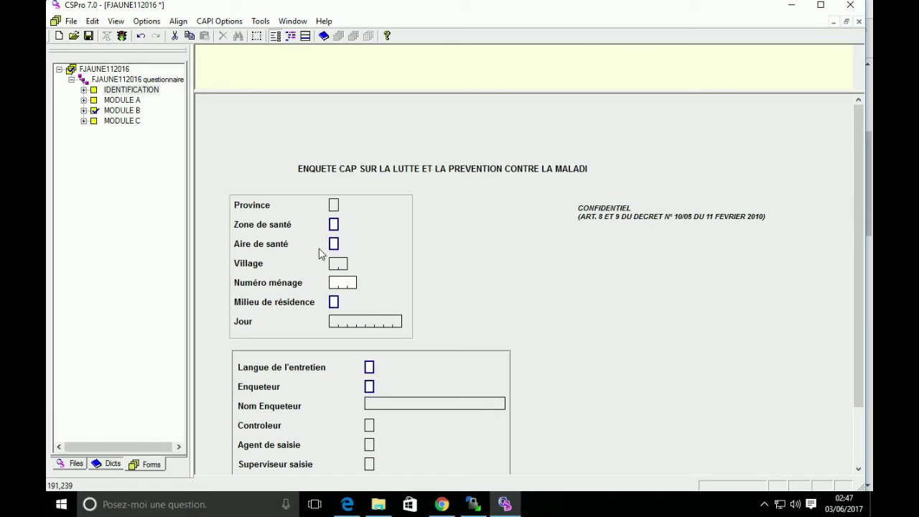
{"action": "scroll", "coordinate": [321, 254], "scroll_direction": "down", "scroll_amount": 1}
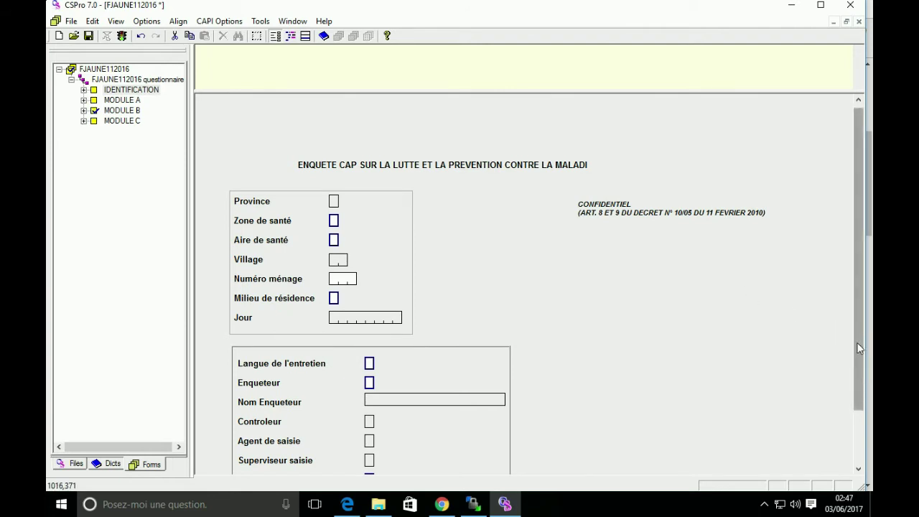
{"action": "left_click_drag", "start_coordinate": [859, 348], "coordinate": [845, 391]}
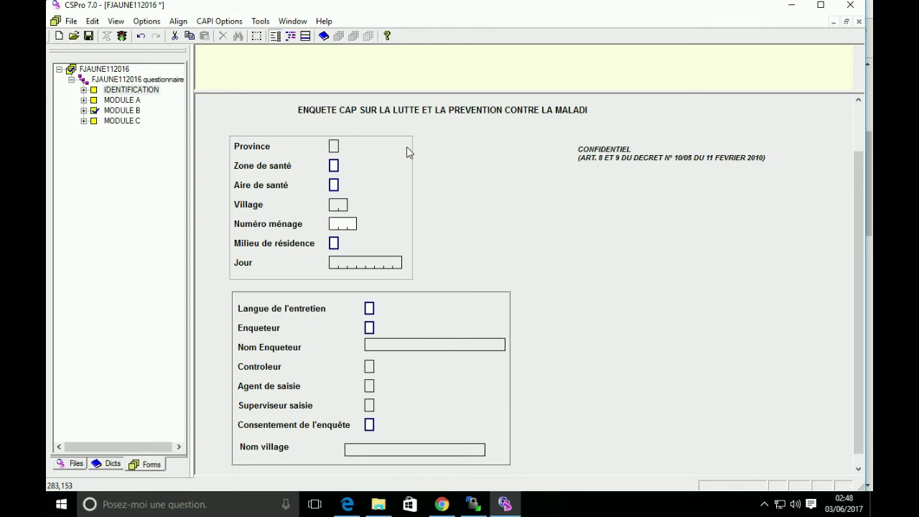
Step: Review the question texts of the IDENTIFICATION fields Zone de santé, Aire de santé, Numéro ménage, Milieu de résidence, Langue de l'entretien and Enqueteur
{"action": "left_click", "coordinate": [84, 90]}
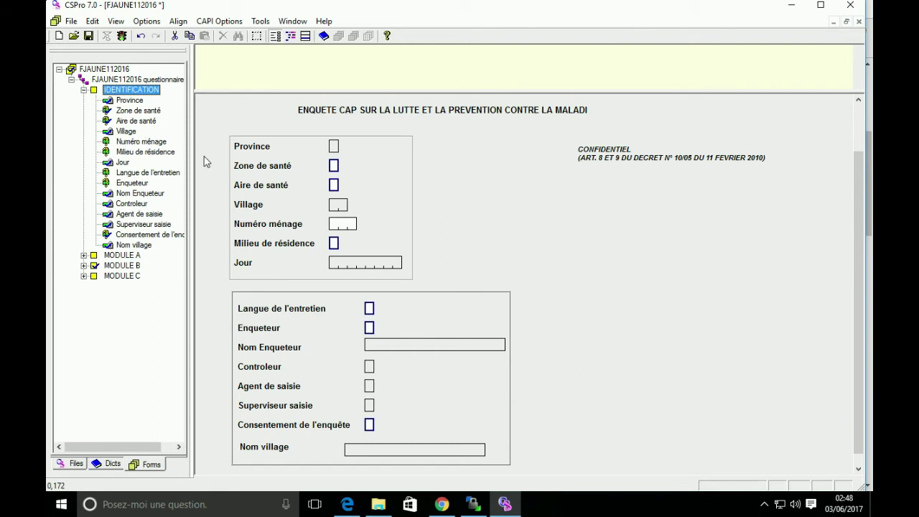
{"action": "left_click", "coordinate": [122, 112]}
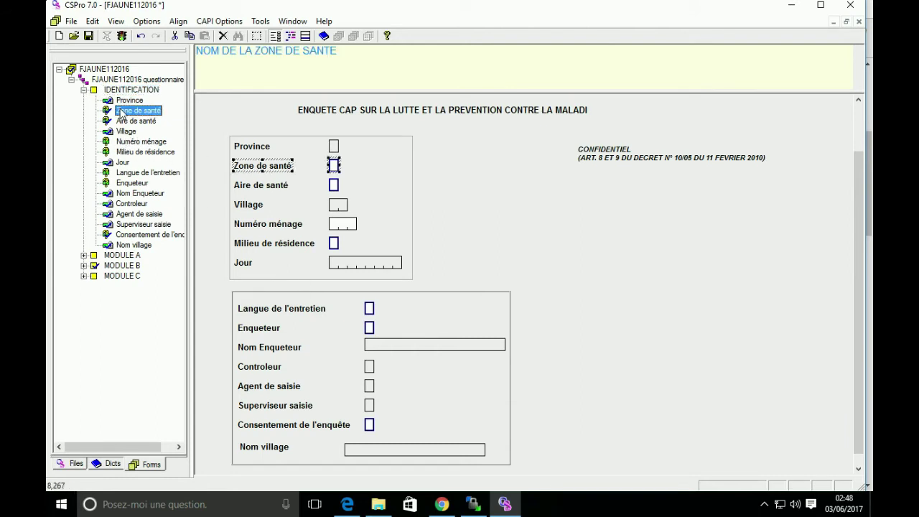
{"action": "left_click", "coordinate": [133, 122]}
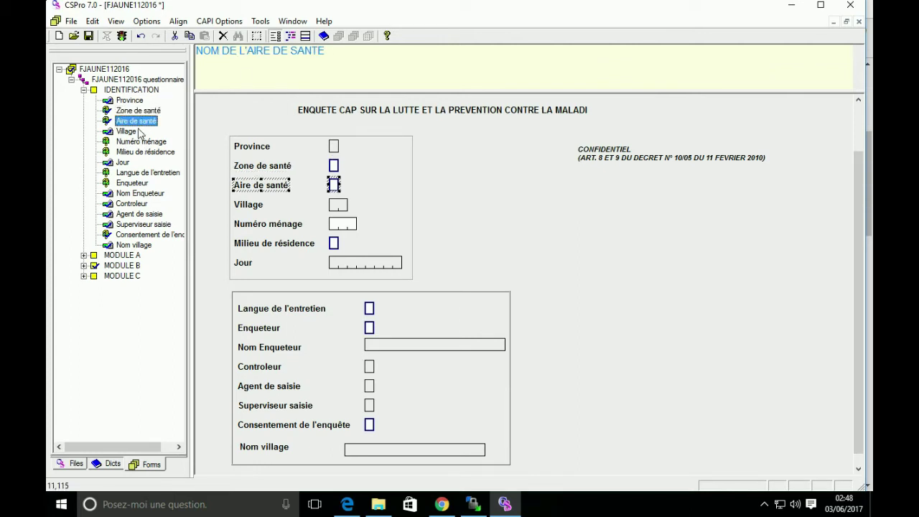
{"action": "left_click", "coordinate": [141, 143]}
{"action": "left_click", "coordinate": [134, 154]}
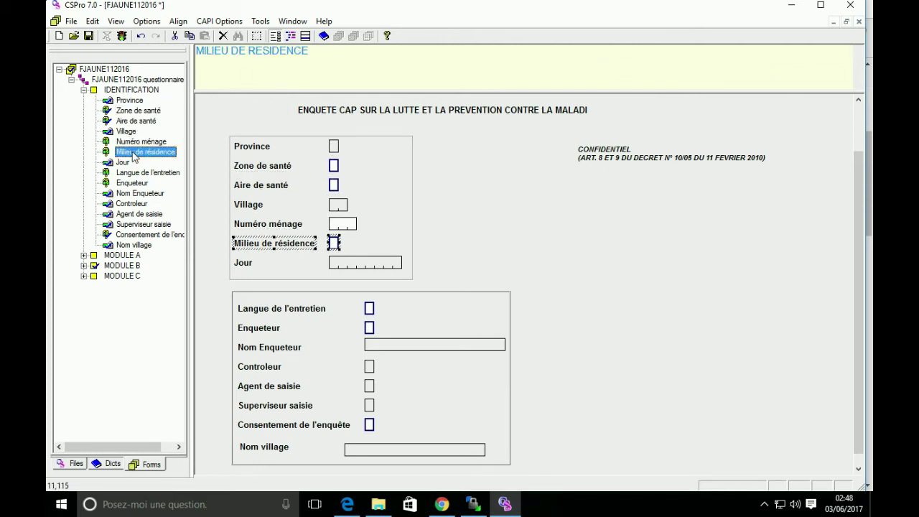
{"action": "left_click", "coordinate": [133, 175]}
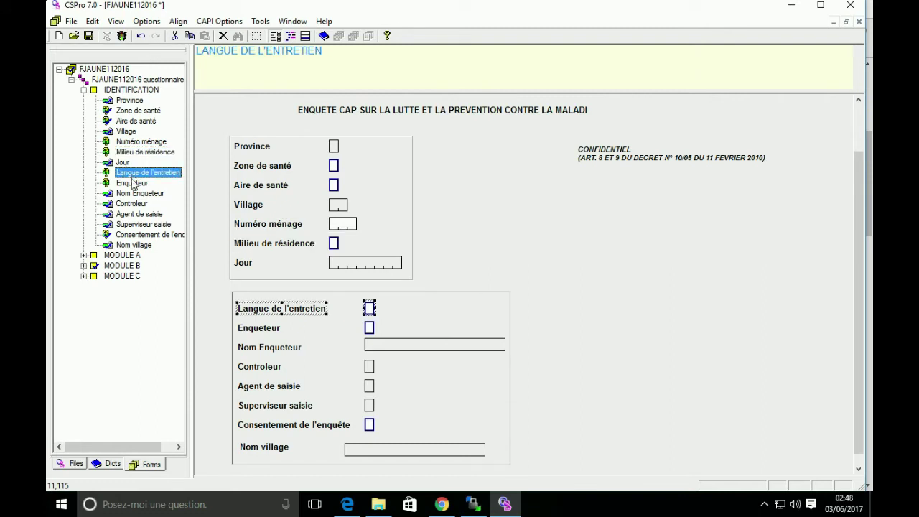
{"action": "left_click", "coordinate": [133, 184]}
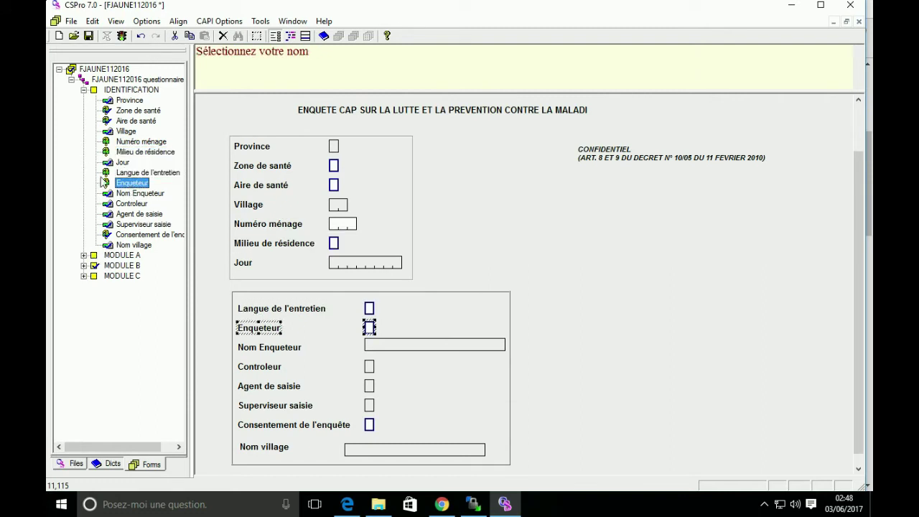
{"action": "left_click", "coordinate": [83, 91]}
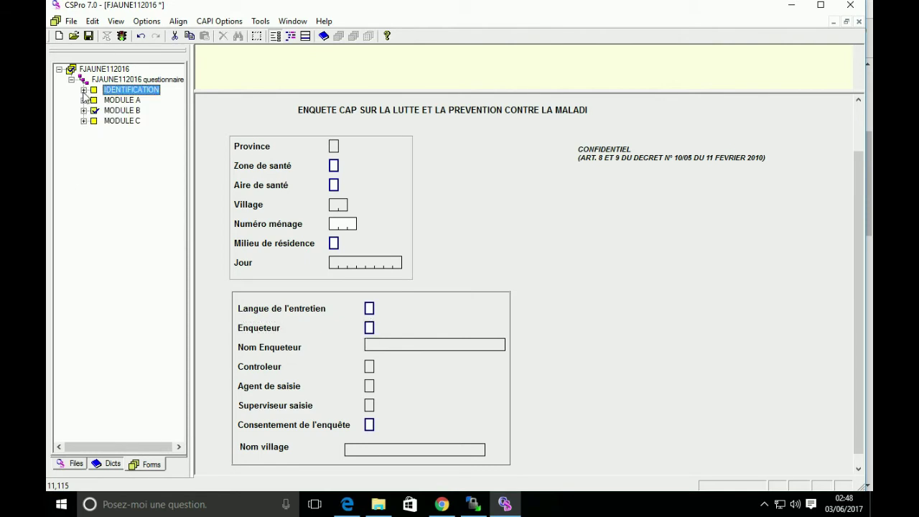
Step: Review the MODULE A question text for Nom du répondant and the MODULE B items, including the Ebola awareness question
{"action": "left_click", "coordinate": [83, 101]}
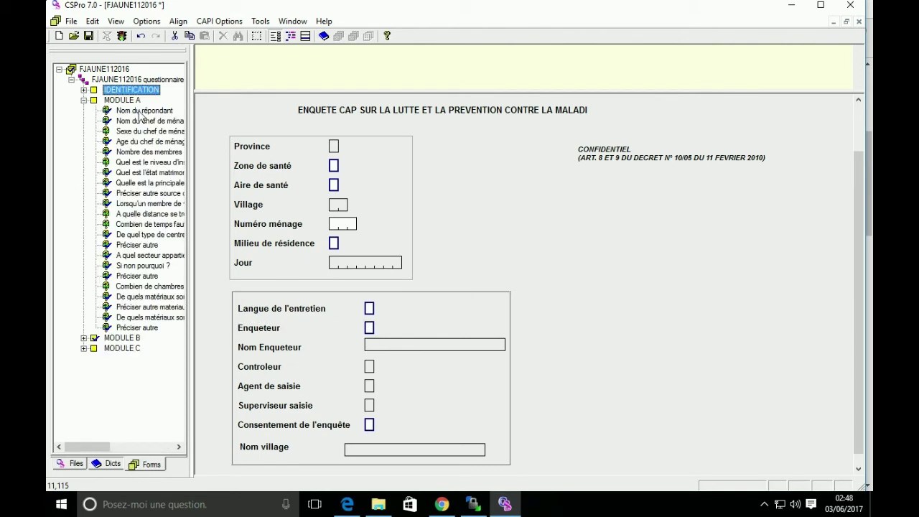
{"action": "left_click", "coordinate": [142, 114]}
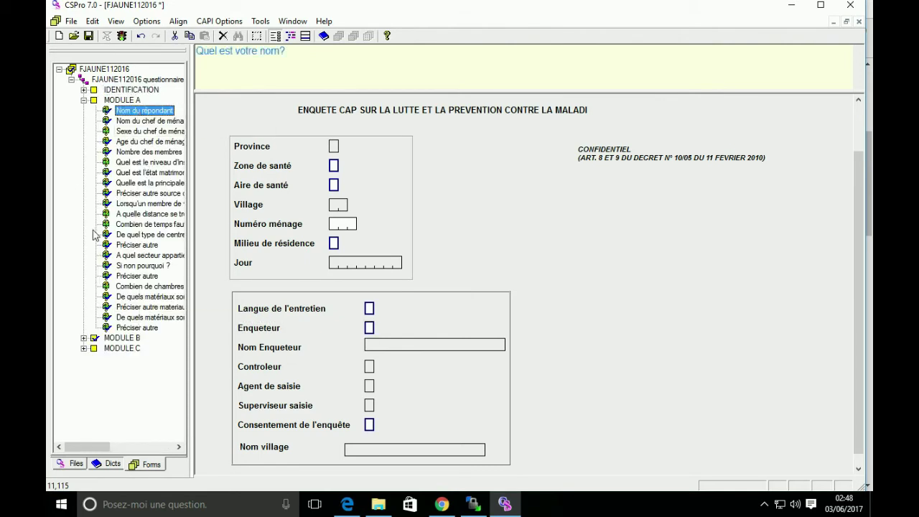
{"action": "left_click", "coordinate": [83, 100]}
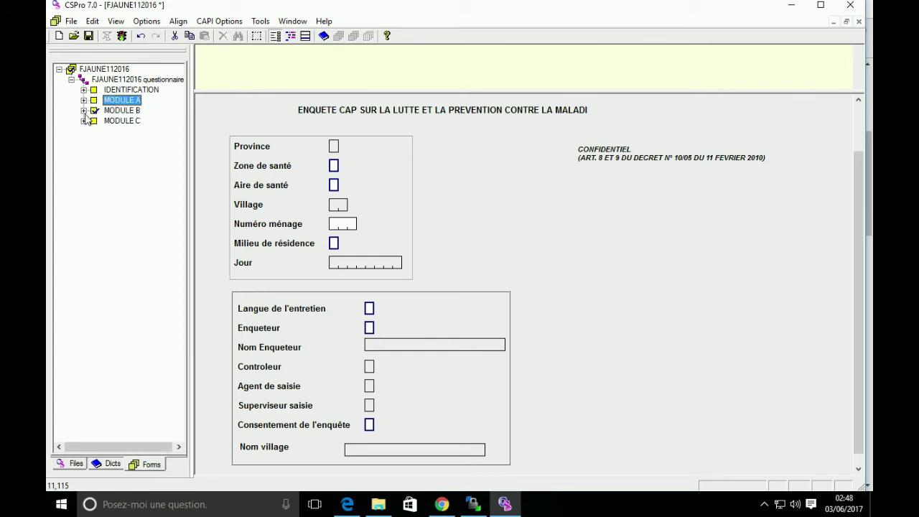
{"action": "left_click", "coordinate": [83, 111]}
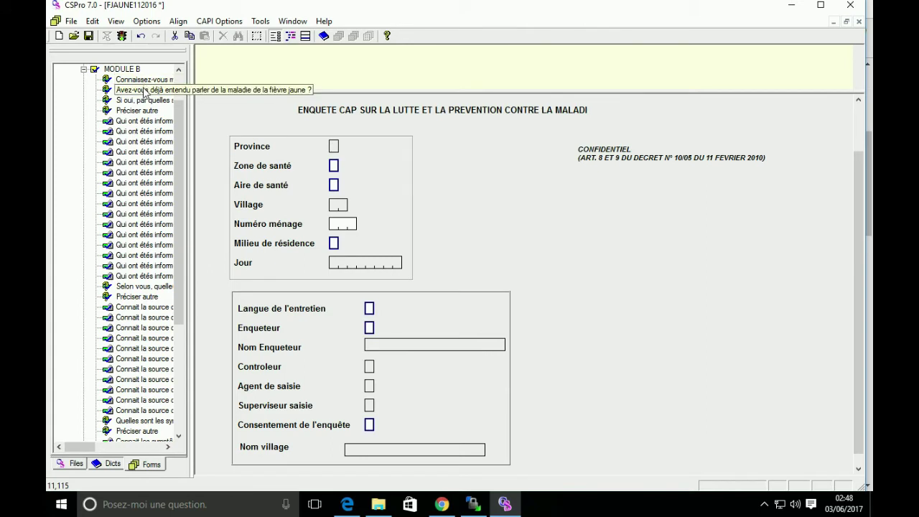
{"action": "scroll", "coordinate": [144, 153], "scroll_direction": "down", "scroll_amount": 1}
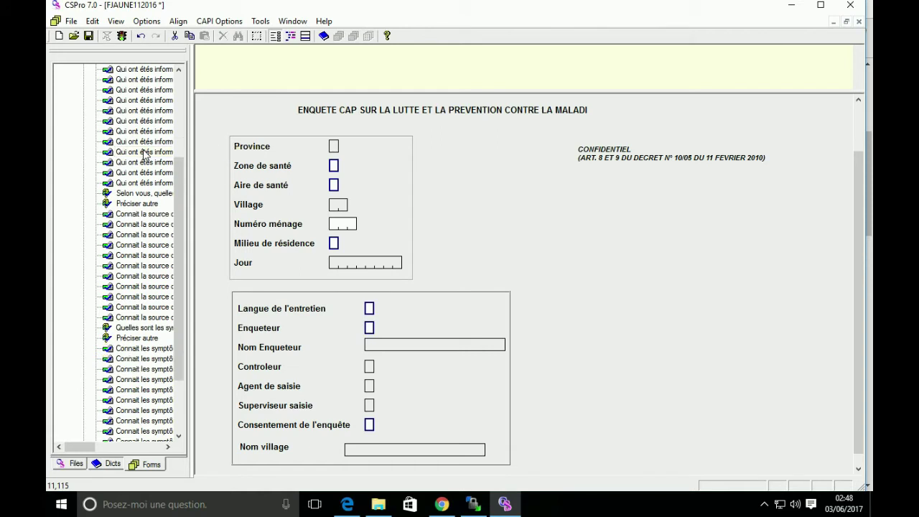
{"action": "scroll", "coordinate": [144, 153], "scroll_direction": "up", "scroll_amount": 3}
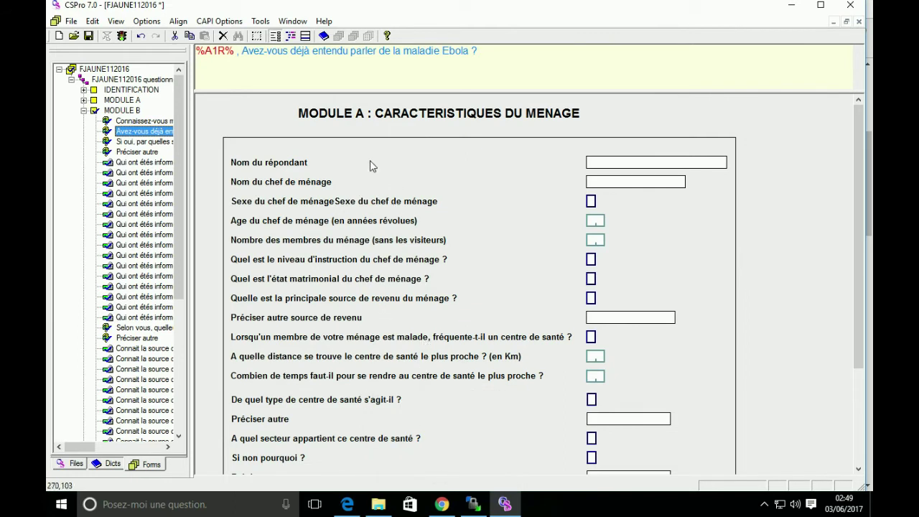
Step: Switch to the browser and go back through the CSEntry screenshots to Crops Produced
{"action": "left_click", "coordinate": [442, 505]}
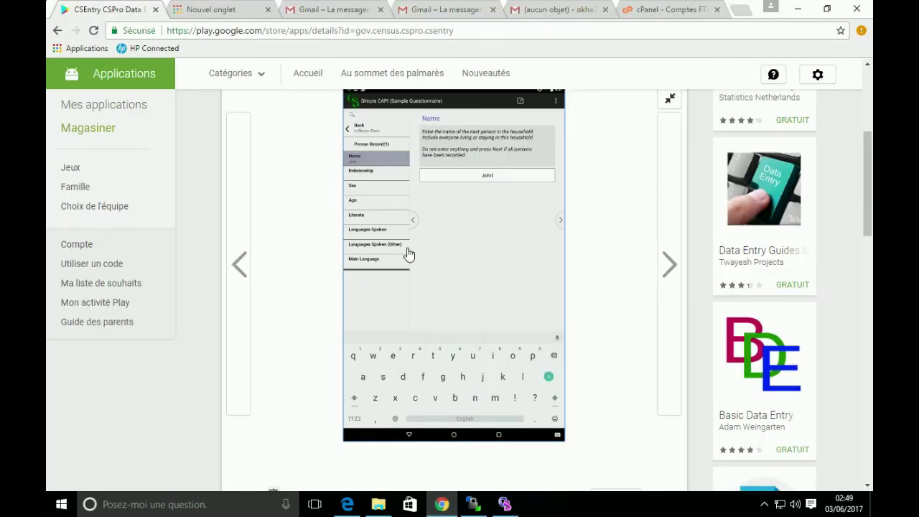
{"action": "left_click", "coordinate": [244, 266]}
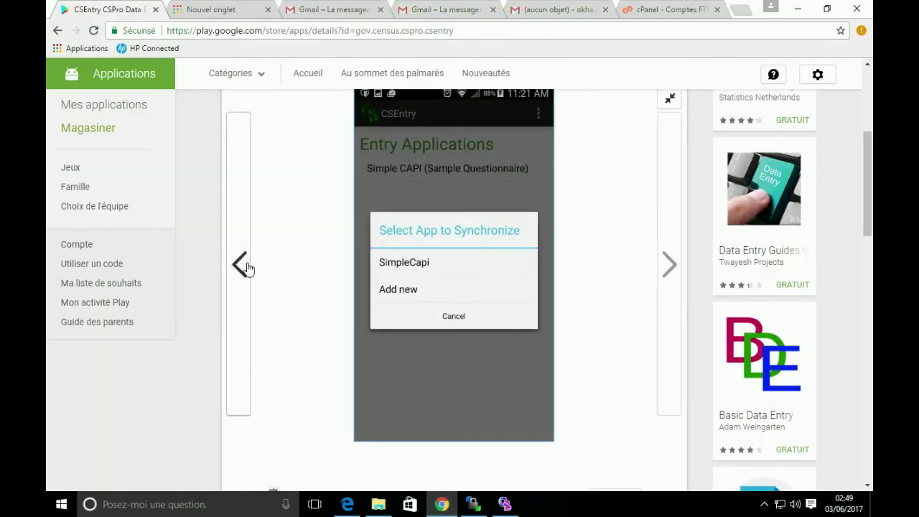
{"action": "left_click", "coordinate": [244, 265]}
{"action": "left_click", "coordinate": [244, 265]}
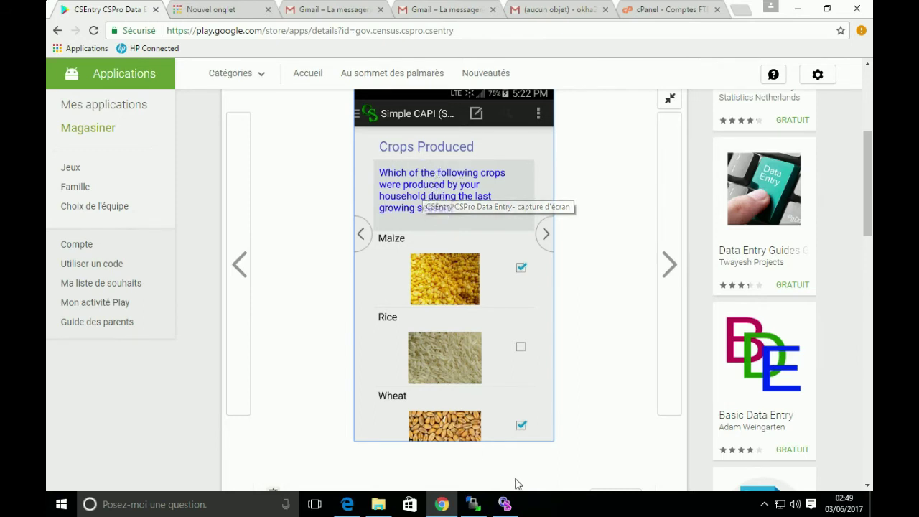
Step: Compare the Ebola question text in CSPro with the question area of the Crops Produced screenshot in the browser
{"action": "left_click", "coordinate": [512, 507]}
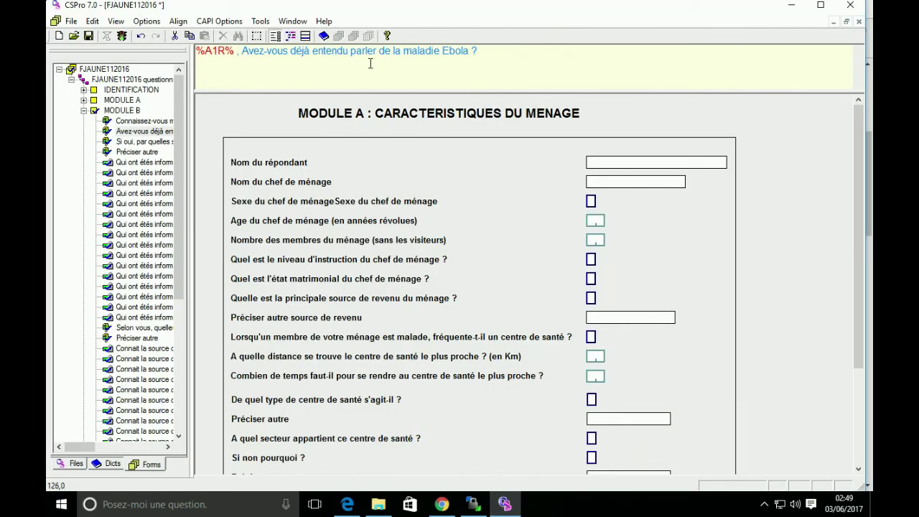
{"action": "left_click", "coordinate": [440, 506]}
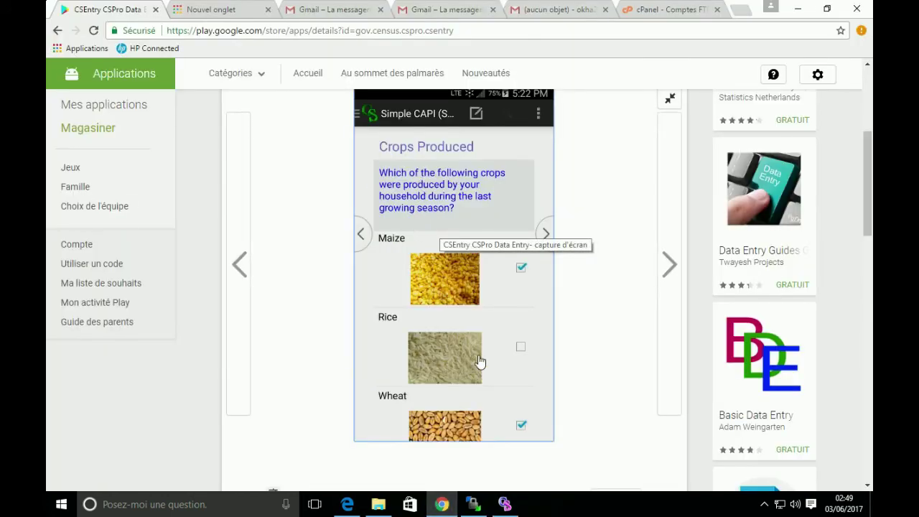
{"action": "left_click", "coordinate": [504, 506]}
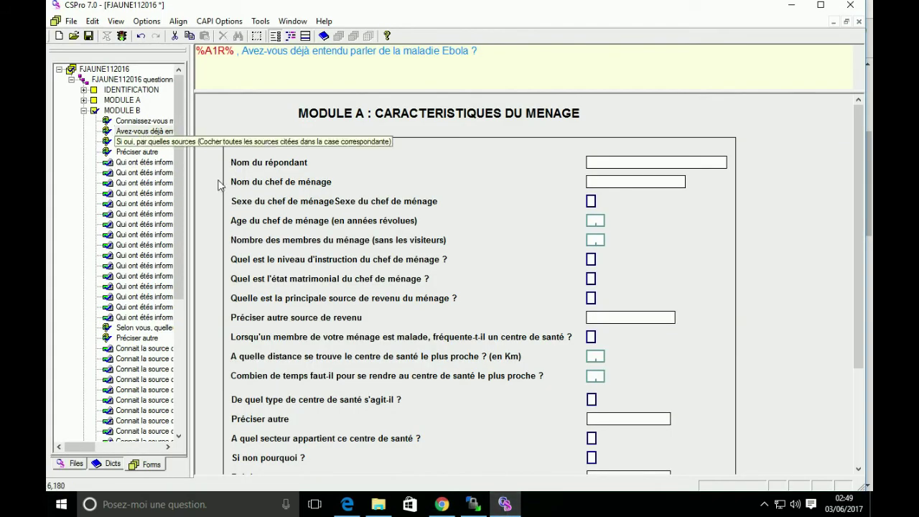
{"action": "left_click", "coordinate": [445, 505]}
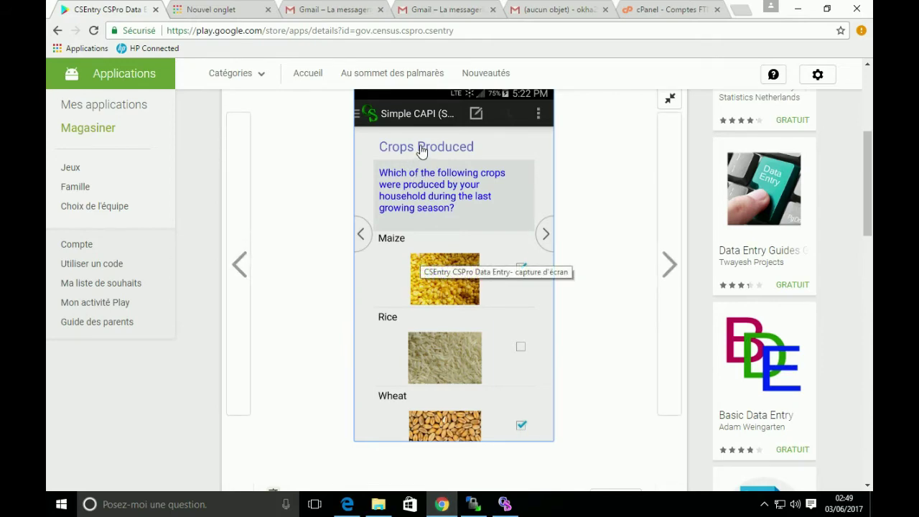
Step: Return to CSPro, save and run FJAUNE112016 with the data file DataJaune03dec2016, and collapse the case list in CSEntry
{"action": "left_click", "coordinate": [505, 505]}
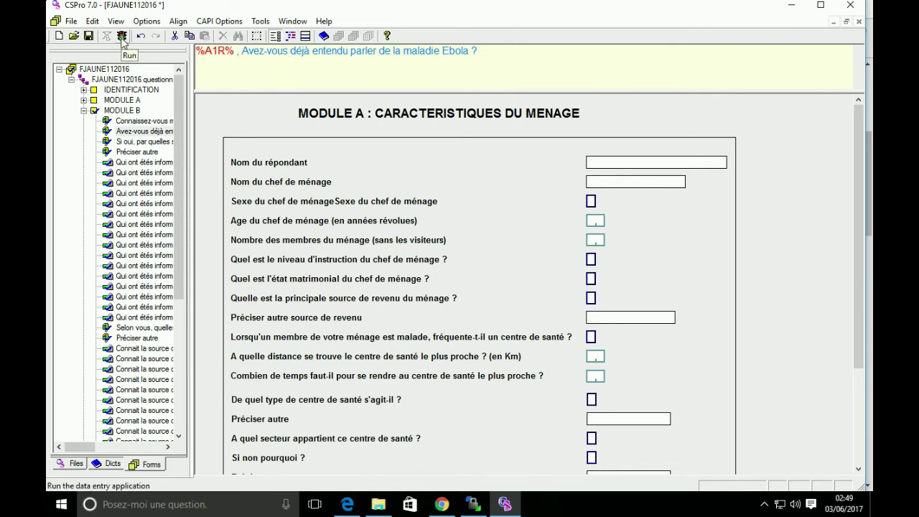
{"action": "left_click", "coordinate": [123, 37]}
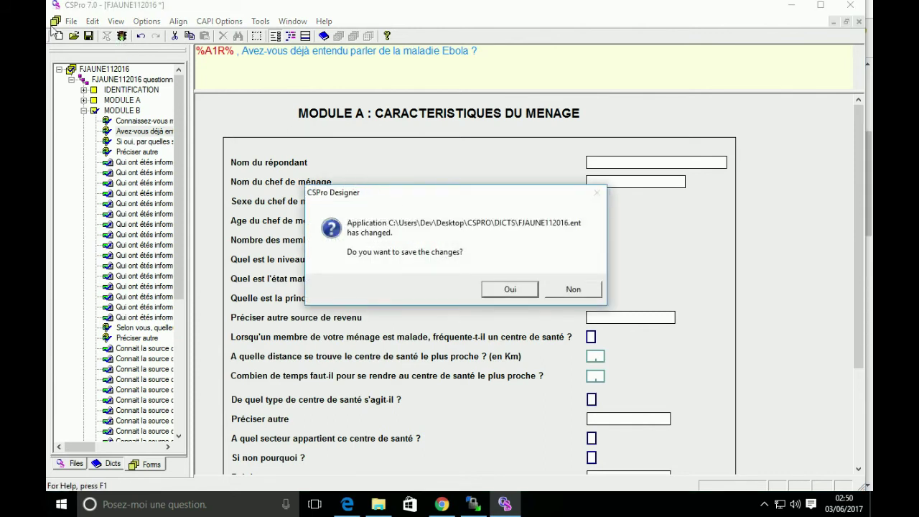
{"action": "left_click", "coordinate": [502, 288]}
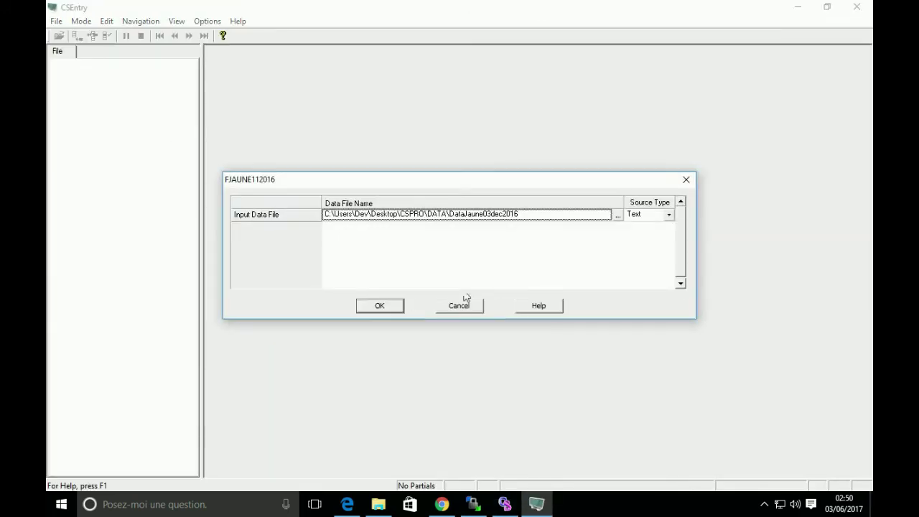
{"action": "left_click", "coordinate": [382, 305]}
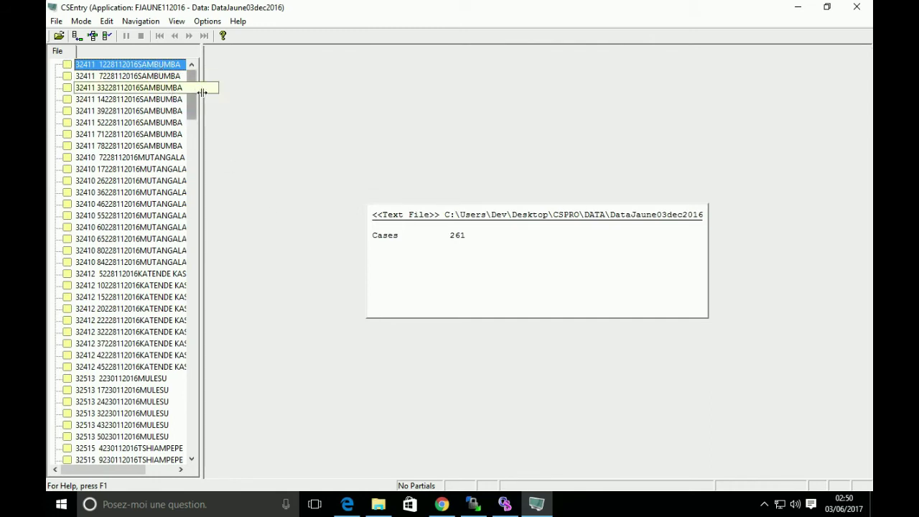
{"action": "left_click_drag", "start_coordinate": [203, 94], "coordinate": [69, 124]}
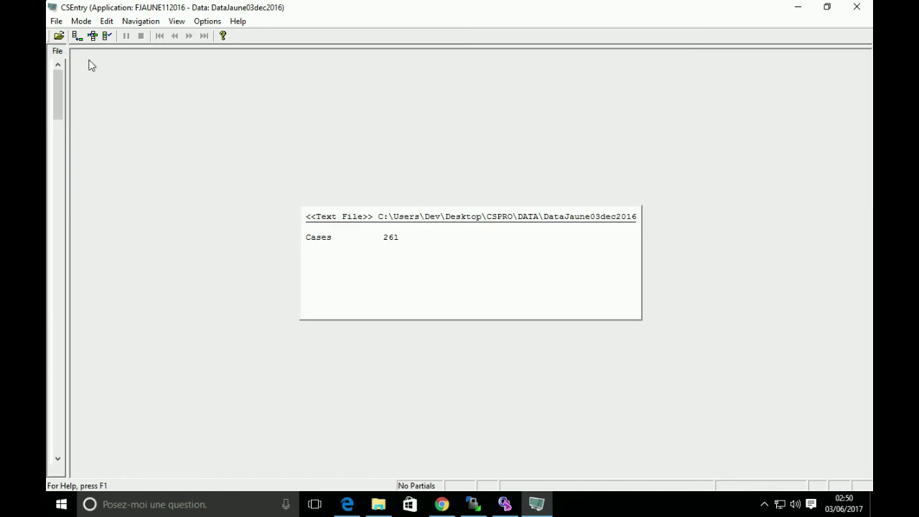
Step: Start a new case with Zone de santé 2 (KASAJI), Aire de santé 5 (MULESU), village MULESU and Numéro ménage 231
{"action": "left_click", "coordinate": [76, 36]}
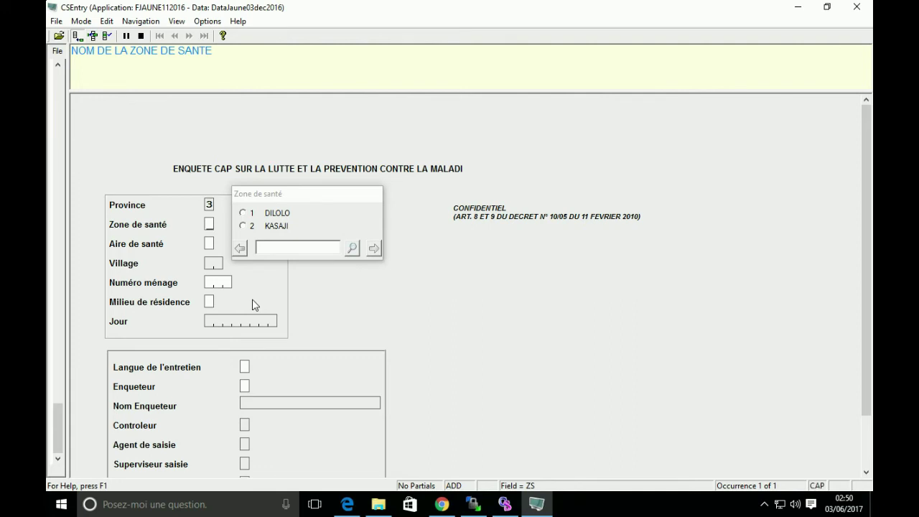
{"action": "type", "text": "2"}
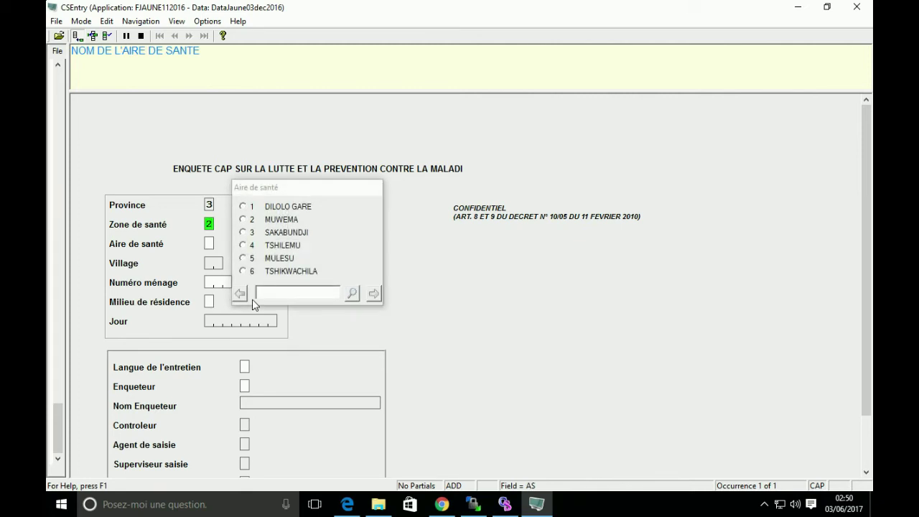
{"action": "type", "text": "5"}
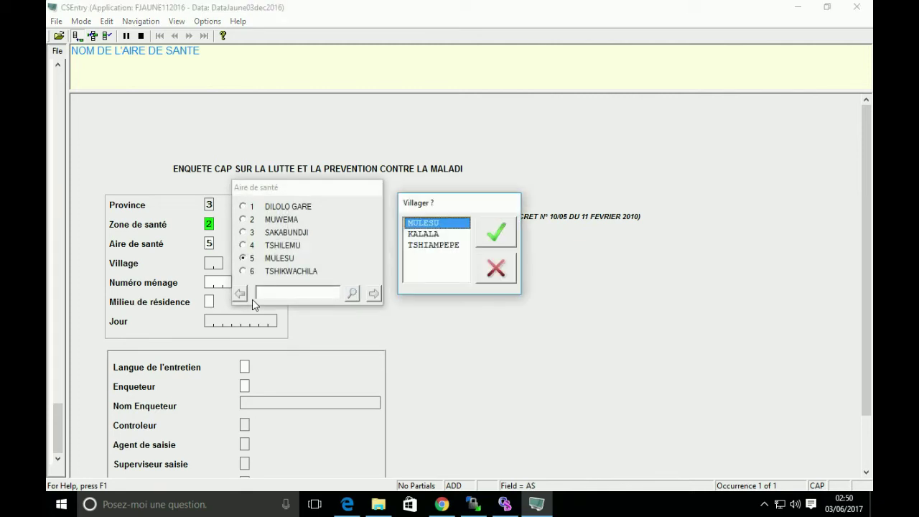
{"action": "key", "text": "Return"}
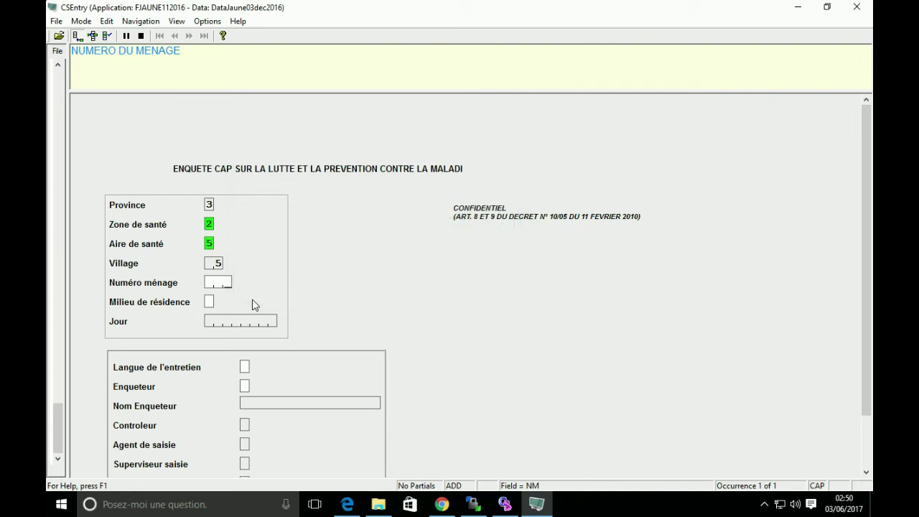
{"action": "type", "text": "231"}
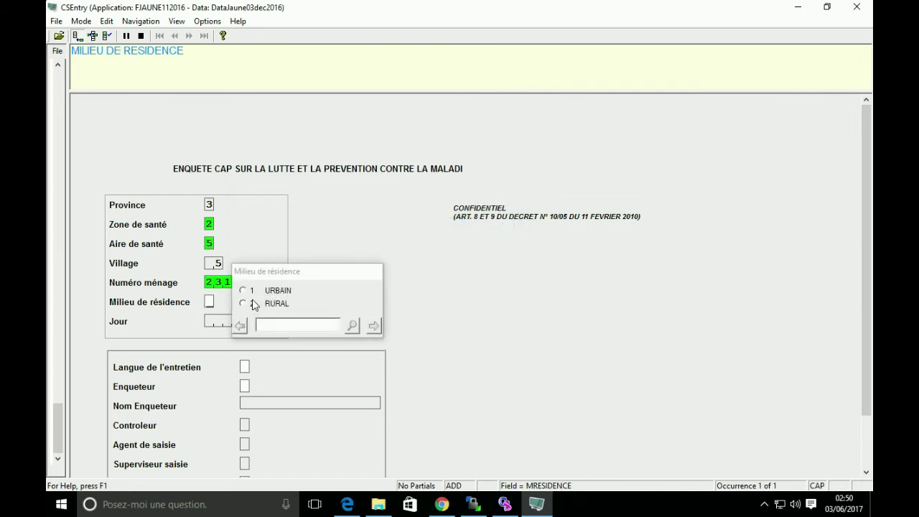
Step: Set Milieu de résidence to RURAL, Langue de l'entretien to Tshokwe, Enqueteur to code 2 and Consentement de l'enquête to OUI
{"action": "left_click", "coordinate": [253, 306]}
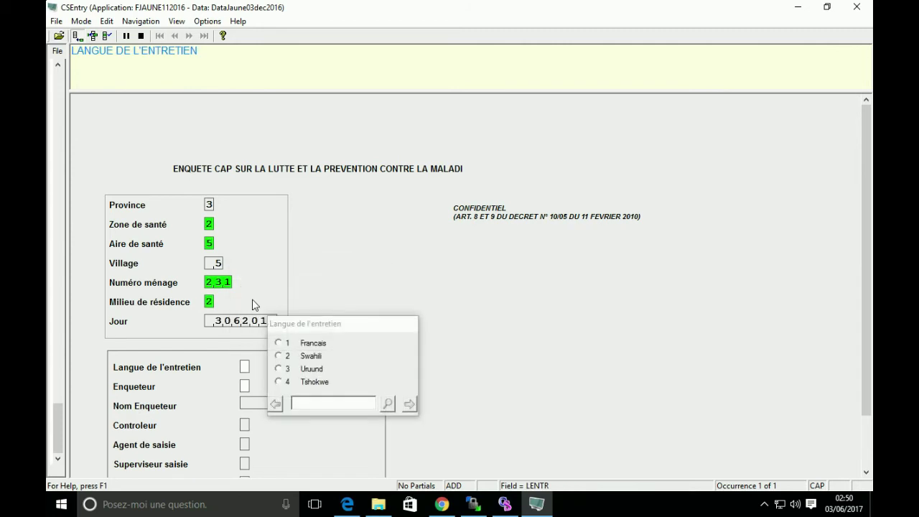
{"action": "type", "text": "4"}
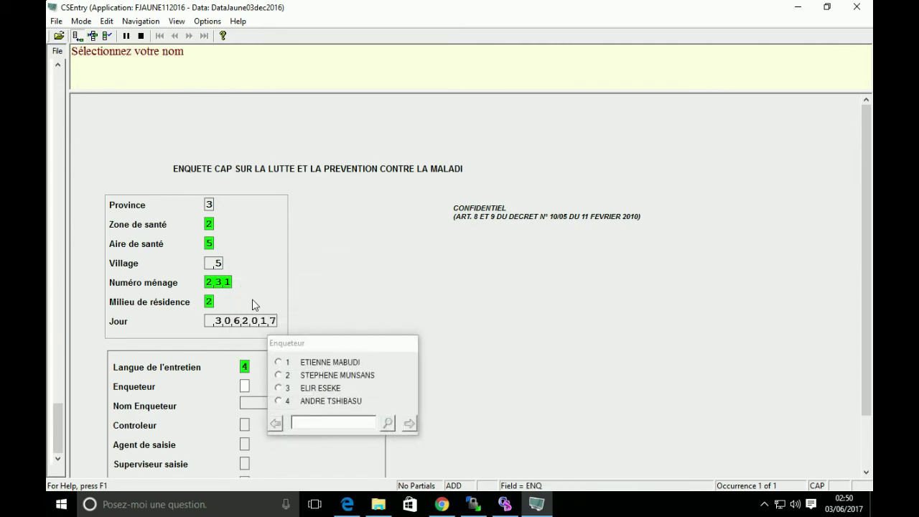
{"action": "type", "text": "2"}
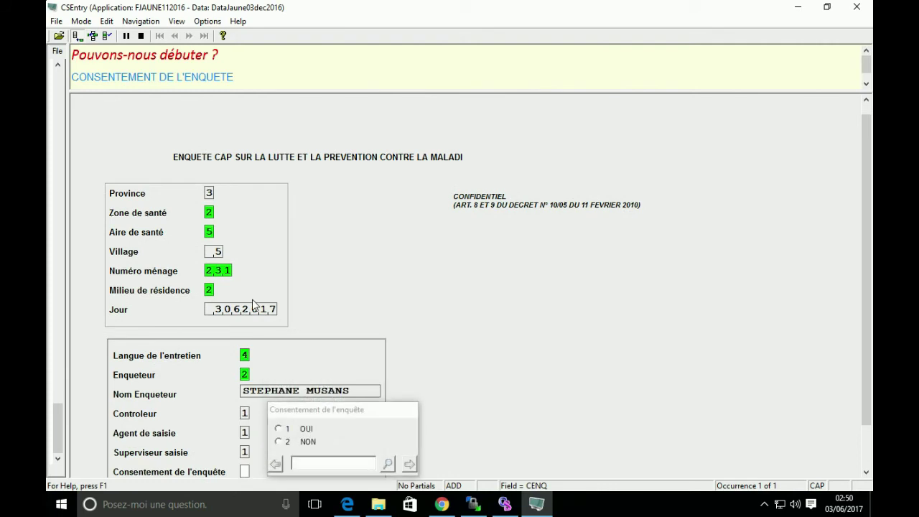
{"action": "type", "text": "1"}
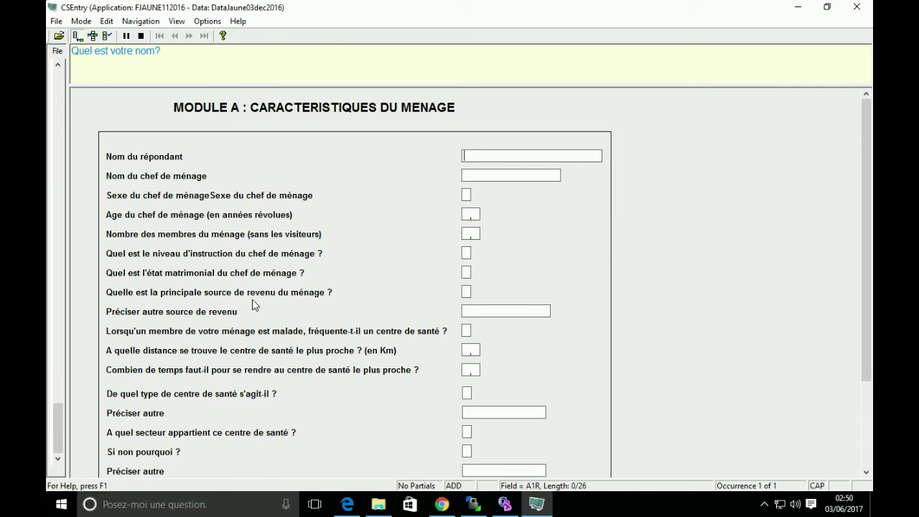
Step: Fill in the respondent's and household head's names in MODULE A, and set the head's sex to Masculin
{"action": "type", "text": "TOURE"}
{"action": "key", "text": "Return"}
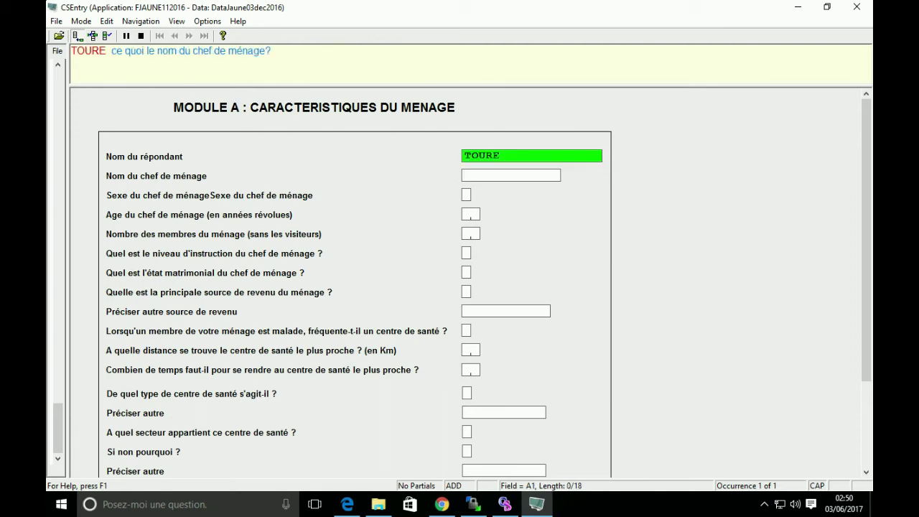
{"action": "type", "text": "YO"}
{"action": "type", "text": "YAYA"}
{"action": "key", "text": "Return"}
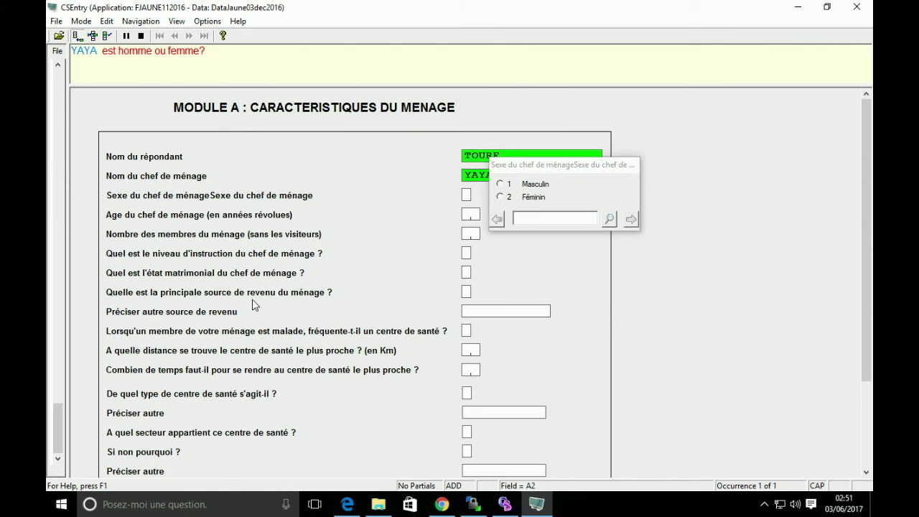
{"action": "type", "text": "1"}
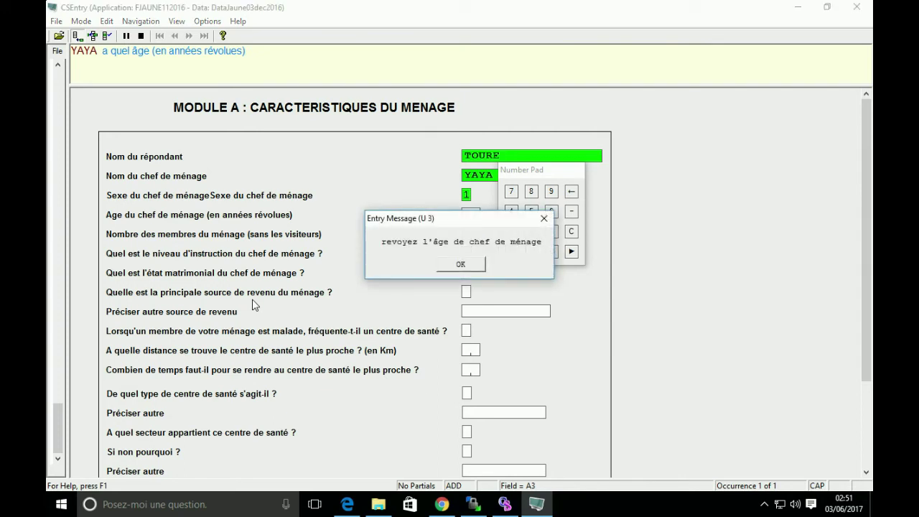
Step: Correct the household head's age to 33 and set the number of household members to 22
{"action": "left_click", "coordinate": [465, 267]}
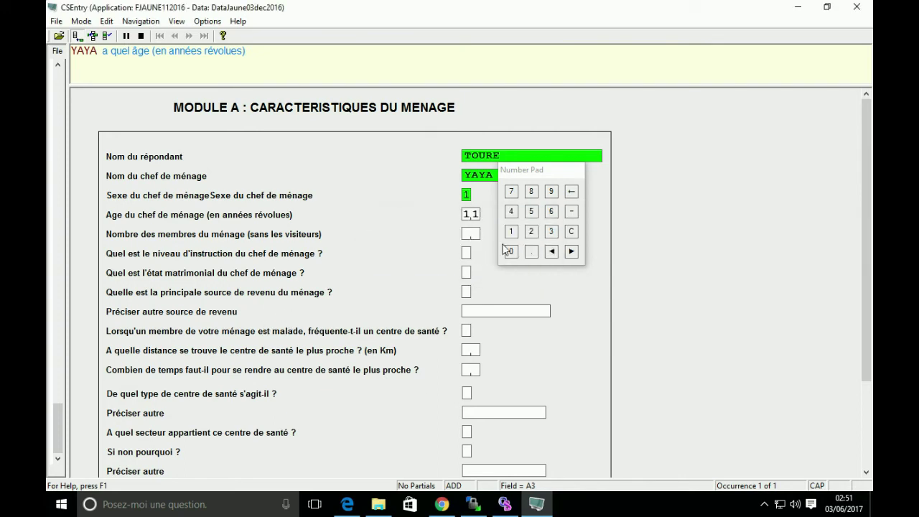
{"action": "type", "text": "33"}
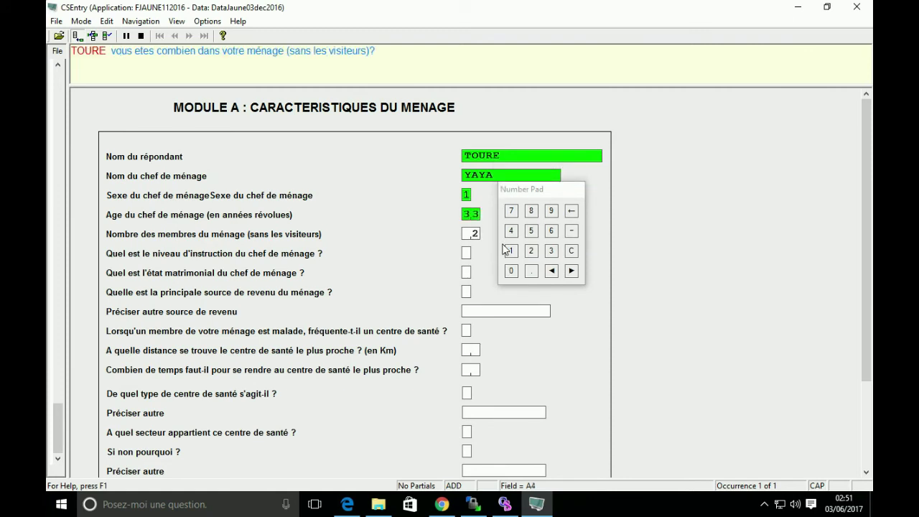
{"action": "type", "text": "22"}
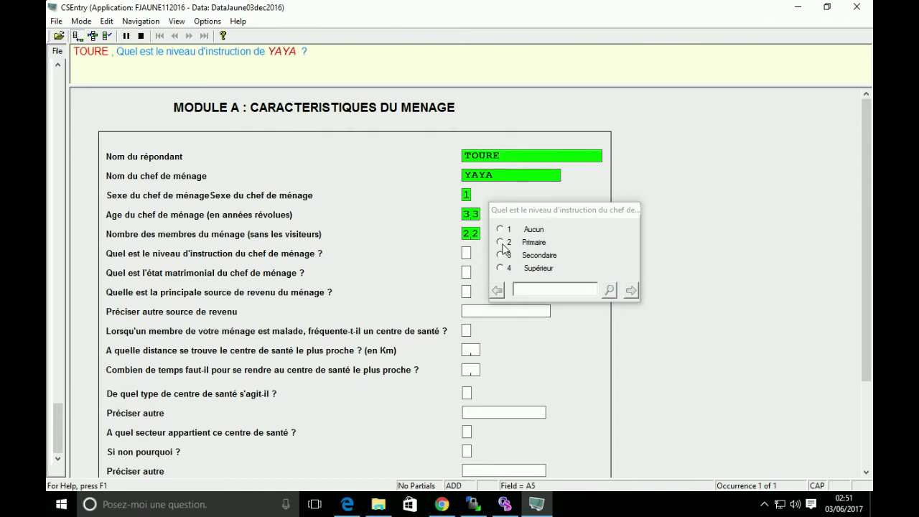
Step: Set the household head's education to Primaire, marital status to 3, main income source to Commerce, and health centre attendance to OUI
{"action": "left_click", "coordinate": [503, 244]}
{"action": "type", "text": "3"}
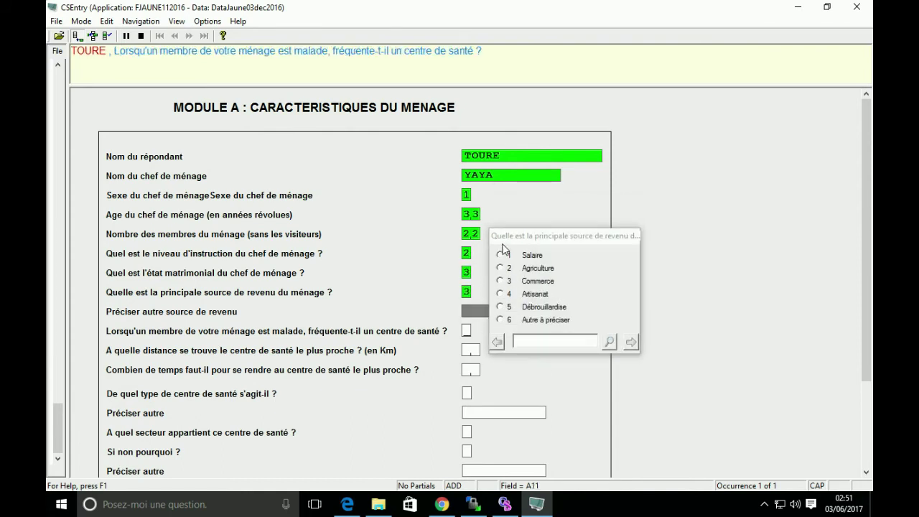
{"action": "type", "text": "33"}
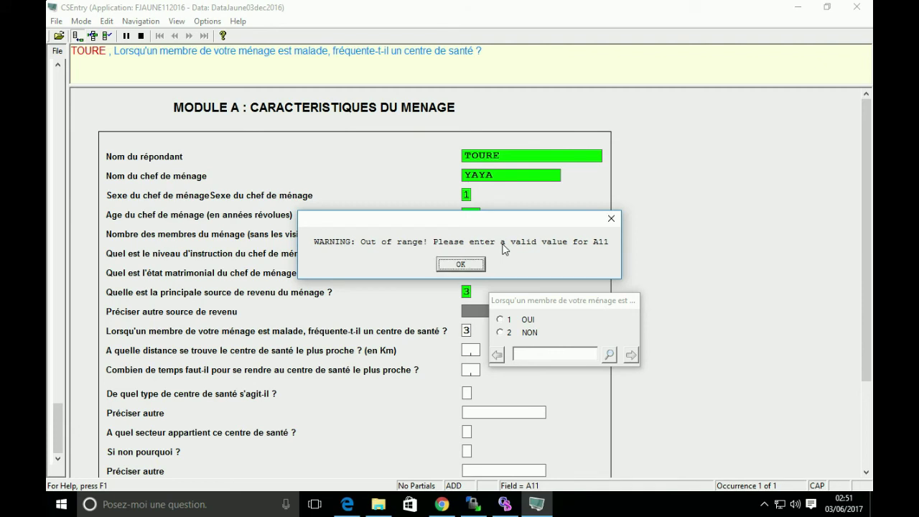
{"action": "key", "text": "Return"}
{"action": "type", "text": "1"}
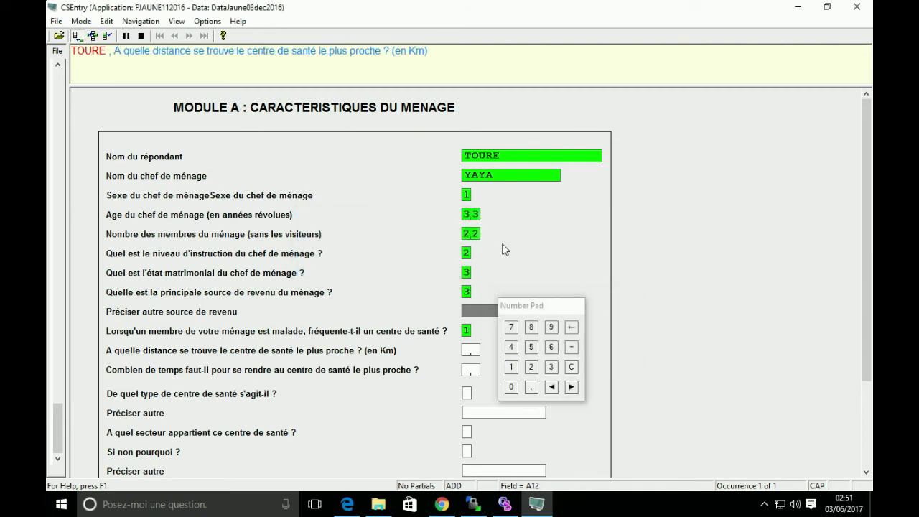
Step: Set the nearest health centre's distance to 2 km, travel time to 23, type to code 2, and sector to Secteur public
{"action": "type", "text": "2"}
{"action": "key", "text": "Return"}
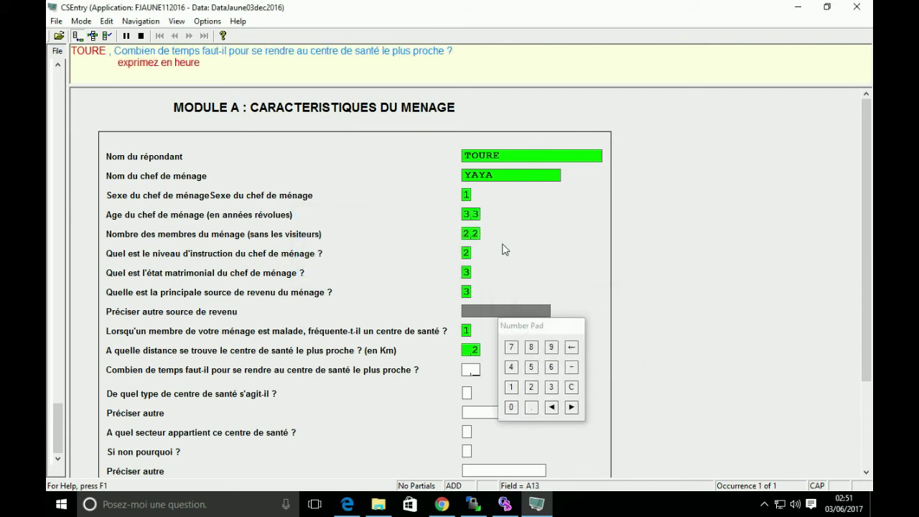
{"action": "type", "text": "23"}
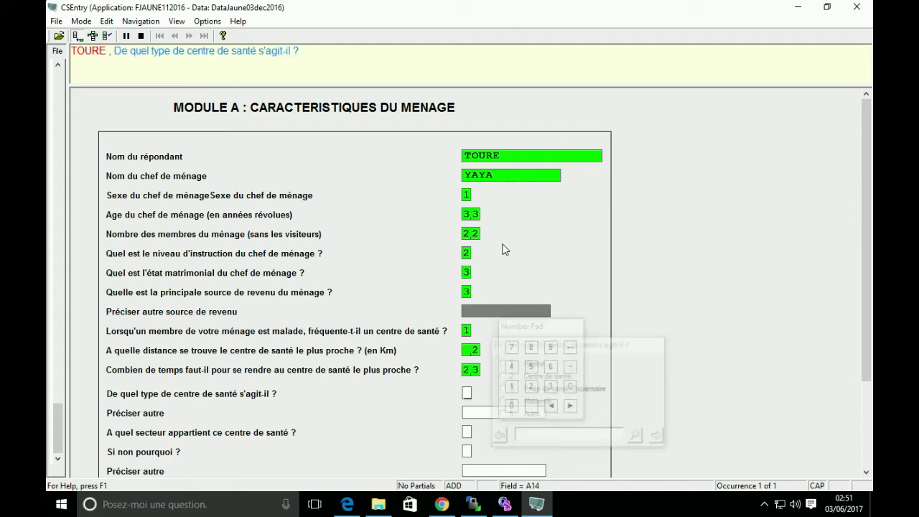
{"action": "type", "text": "2"}
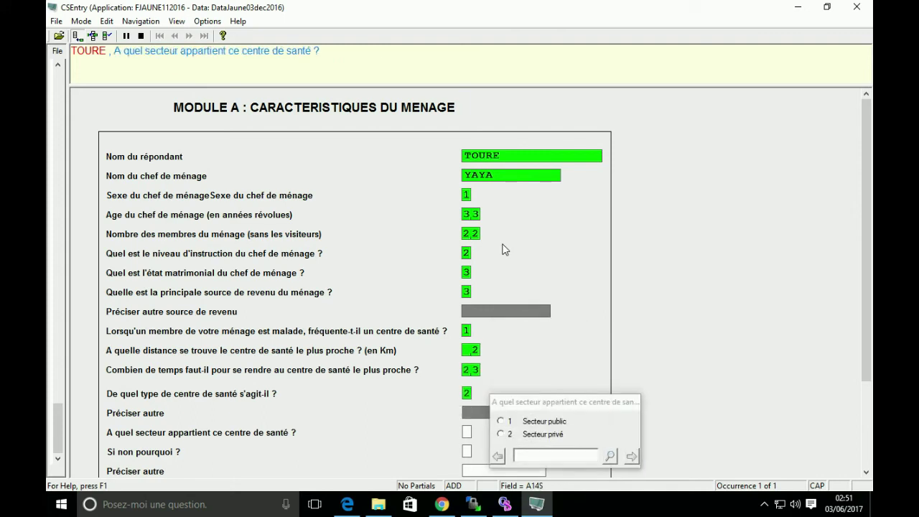
{"action": "type", "text": "3"}
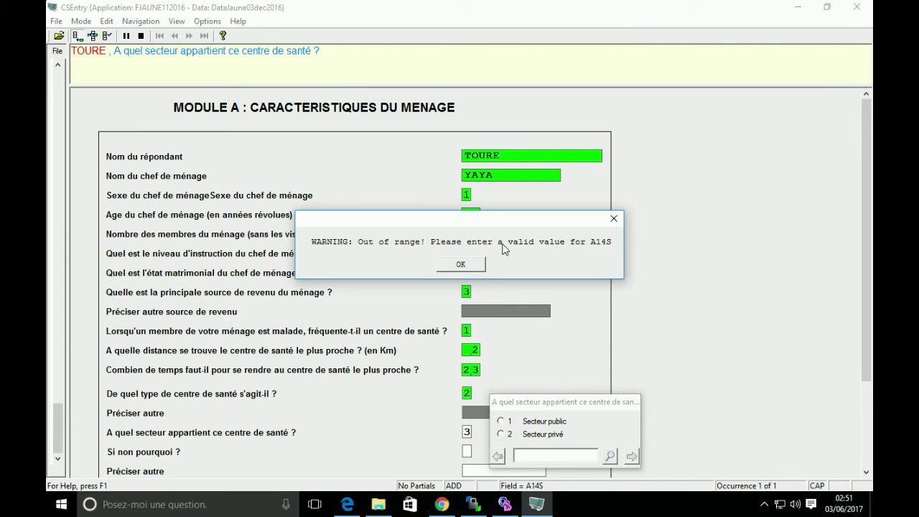
{"action": "key", "text": "Return"}
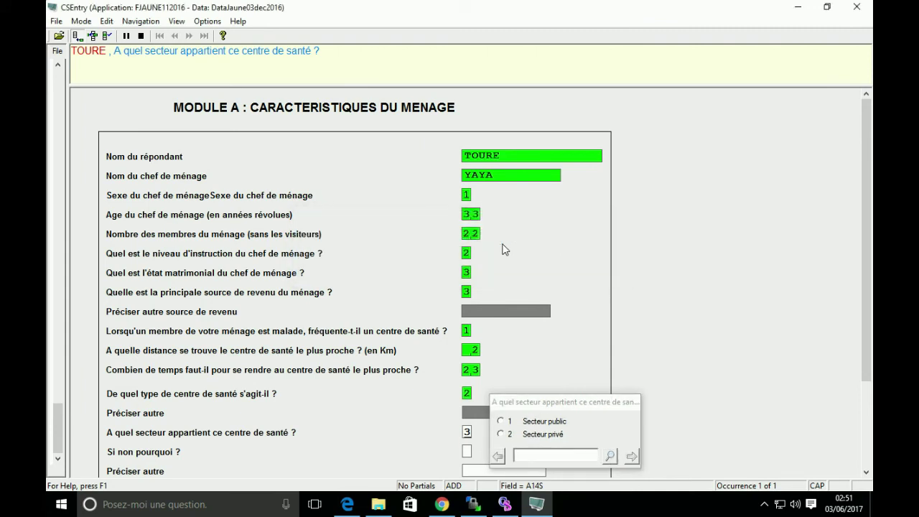
{"action": "type", "text": "1"}
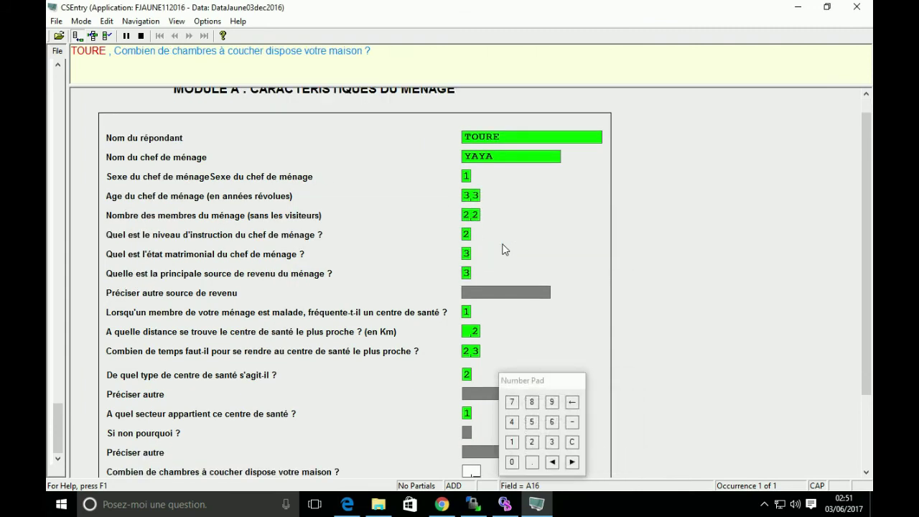
Step: Set the number of bedrooms to 2, the wall material to Béton armé and the floor material to Carrelage
{"action": "type", "text": "2"}
{"action": "key", "text": "Return"}
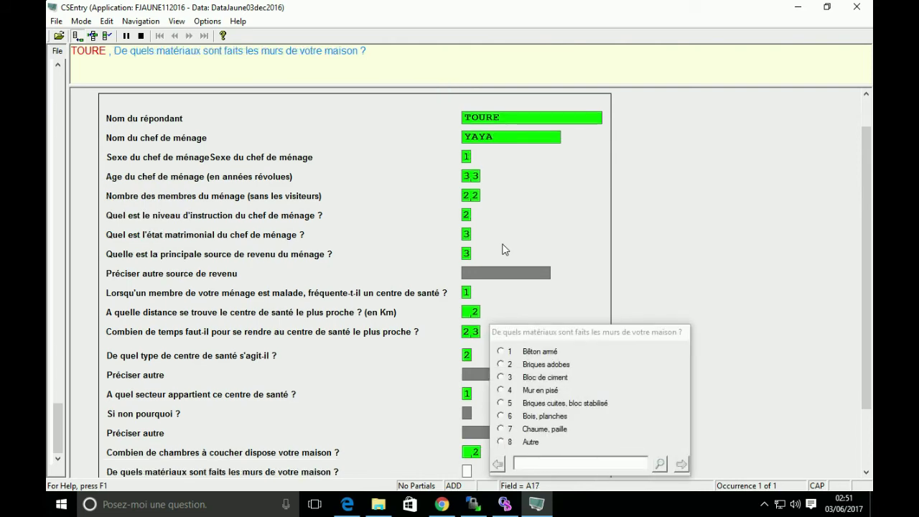
{"action": "type", "text": "1"}
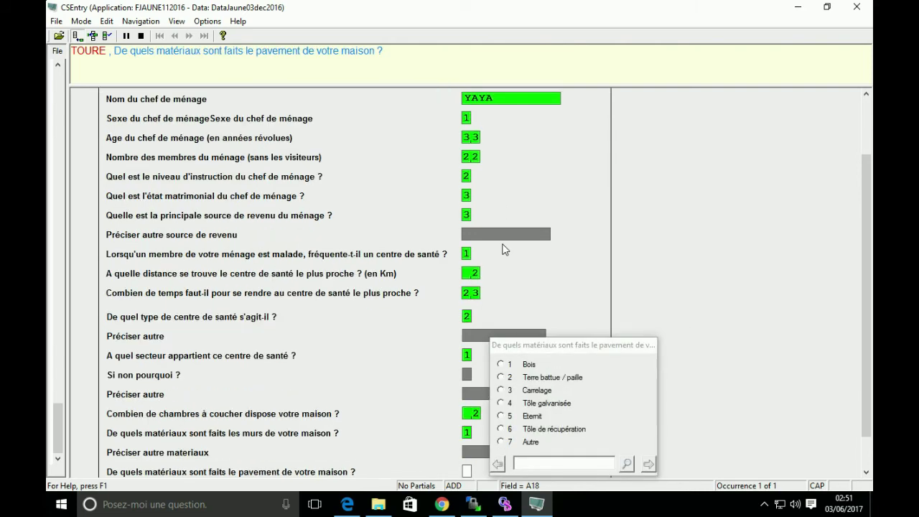
{"action": "type", "text": "3"}
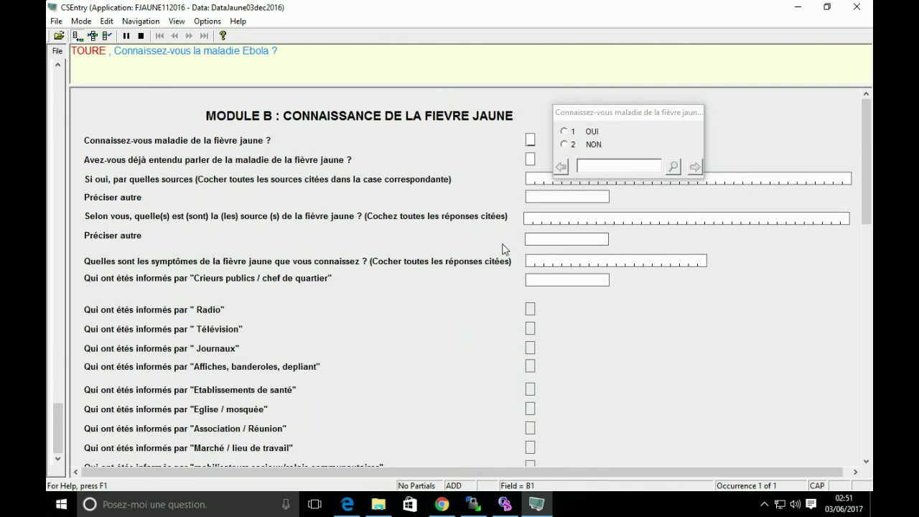
Step: Answer OUI to knowing fièvre jaune and select Radio, Affiches, Eglise / mosquée, Marché, Personnel de santé, Mobilisateurs sociaux and Etablissements scolaires as information sources
{"action": "type", "text": "1"}
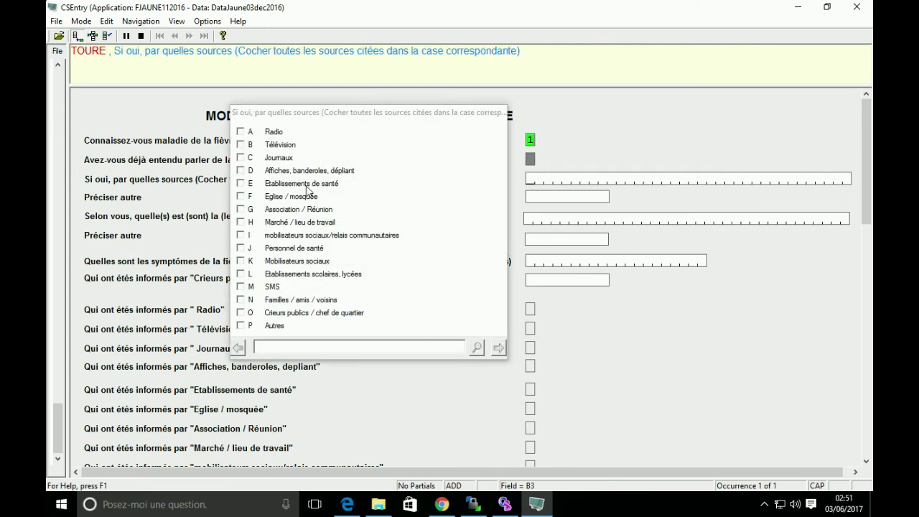
{"action": "left_click", "coordinate": [241, 132]}
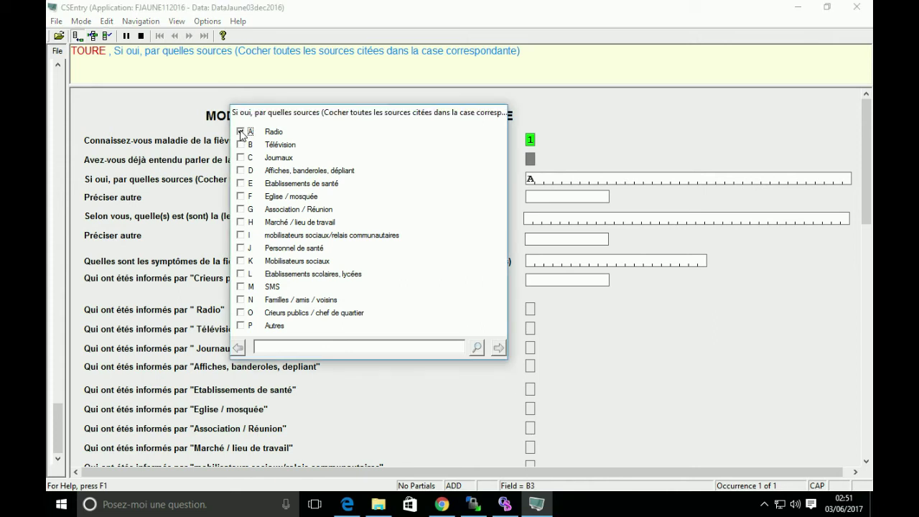
{"action": "left_click", "coordinate": [240, 170]}
{"action": "left_click", "coordinate": [241, 197]}
{"action": "left_click", "coordinate": [240, 222]}
{"action": "left_click", "coordinate": [240, 248]}
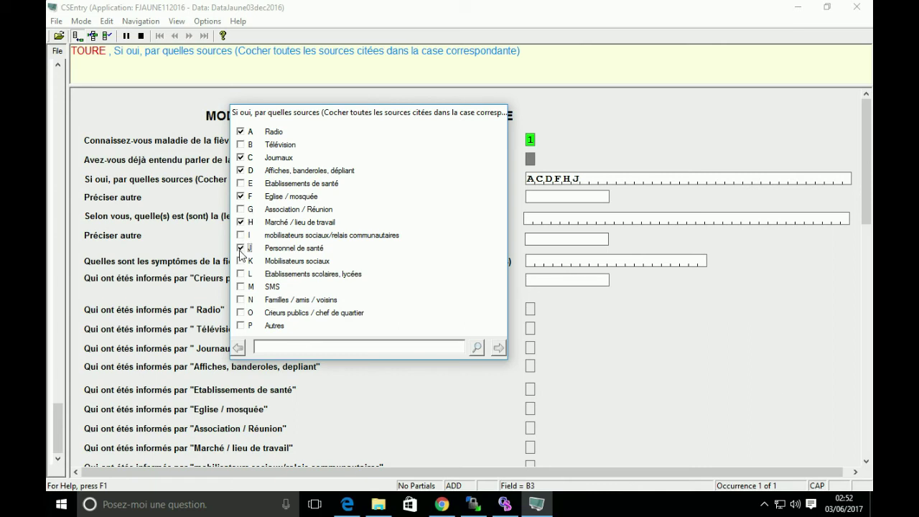
{"action": "left_click", "coordinate": [240, 261]}
{"action": "left_click", "coordinate": [241, 157]}
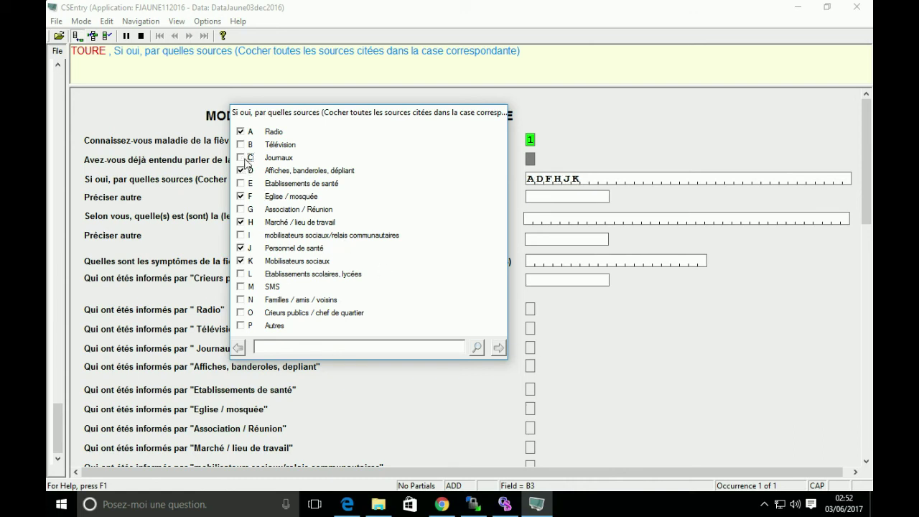
{"action": "left_click", "coordinate": [240, 274]}
{"action": "key", "text": "Return"}
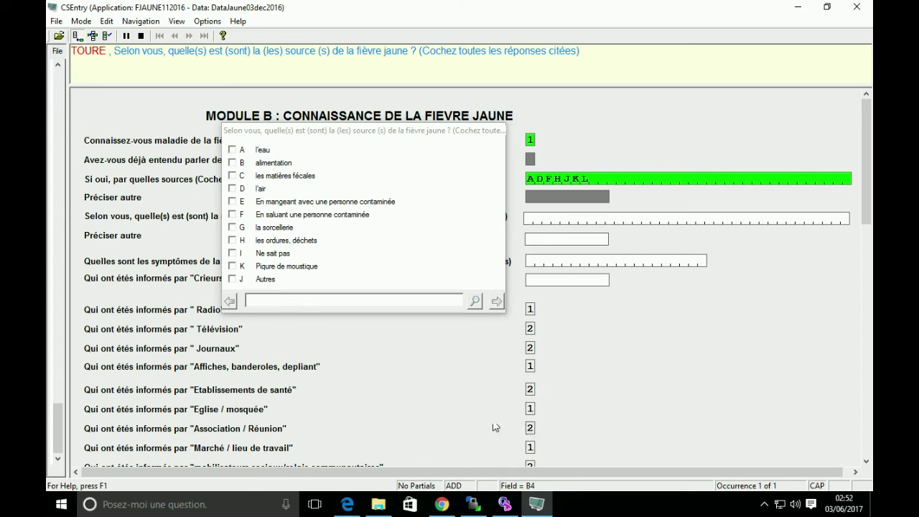
Step: Record l'eau, l'air, En saluant une personne contaminée and les ordures, déchets as the sources of fièvre jaune
{"action": "left_click", "coordinate": [231, 150]}
{"action": "left_click", "coordinate": [232, 188]}
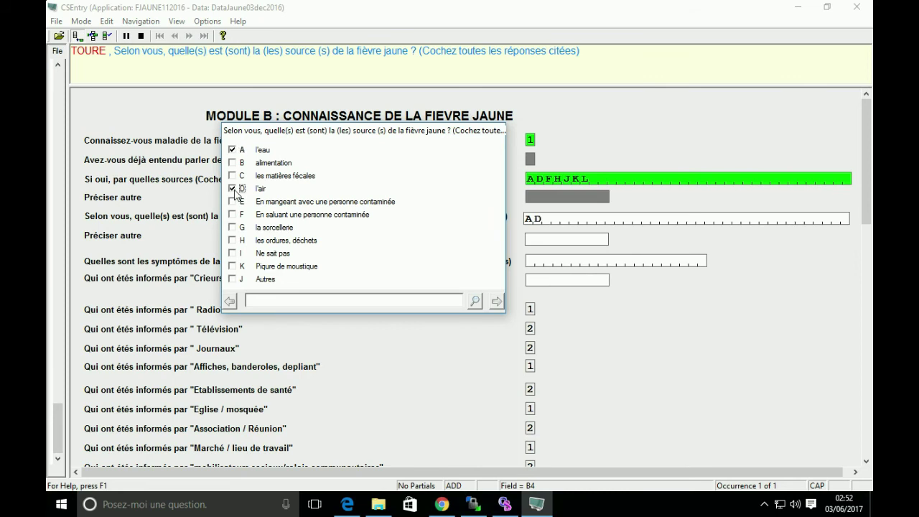
{"action": "left_click", "coordinate": [232, 214]}
{"action": "left_click", "coordinate": [232, 240]}
{"action": "key", "text": "Return"}
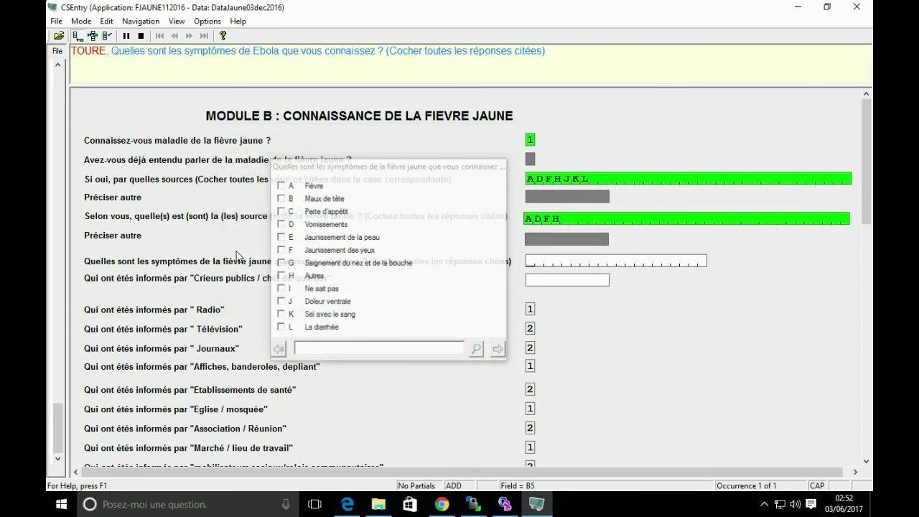
Step: Record Vomissements, Saignement du nez et de la bouche and Sel avec le sang as the known fièvre jaune symptoms
{"action": "left_click", "coordinate": [281, 224]}
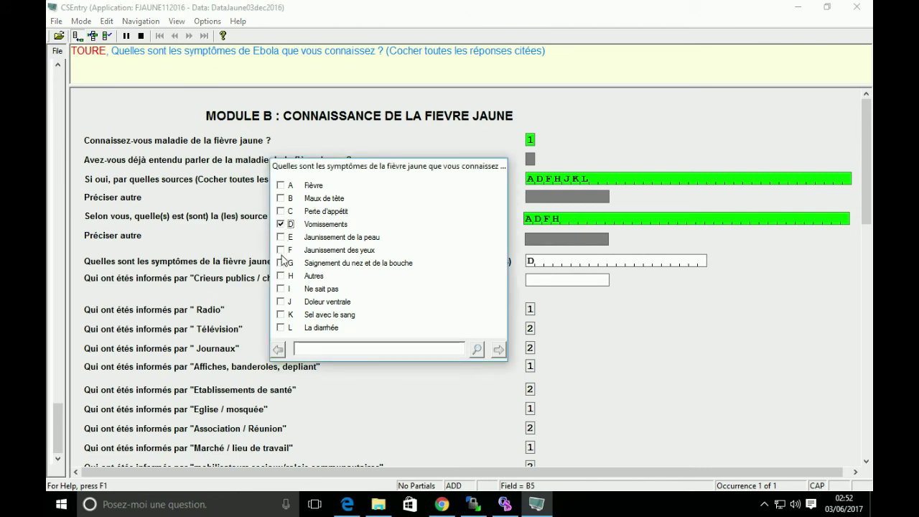
{"action": "left_click", "coordinate": [280, 263]}
{"action": "left_click", "coordinate": [281, 288]}
{"action": "left_click", "coordinate": [281, 314]}
{"action": "key", "text": "Return"}
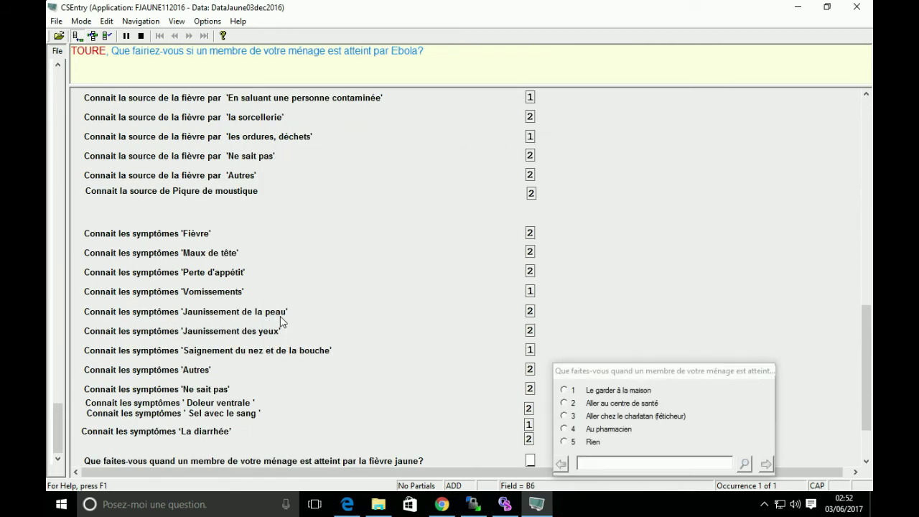
Step: Set the reaction to a sick household member to Aller chez le charlatan, and answer OUI to eating with, sharing drinks with and touching a patient
{"action": "left_click", "coordinate": [564, 417]}
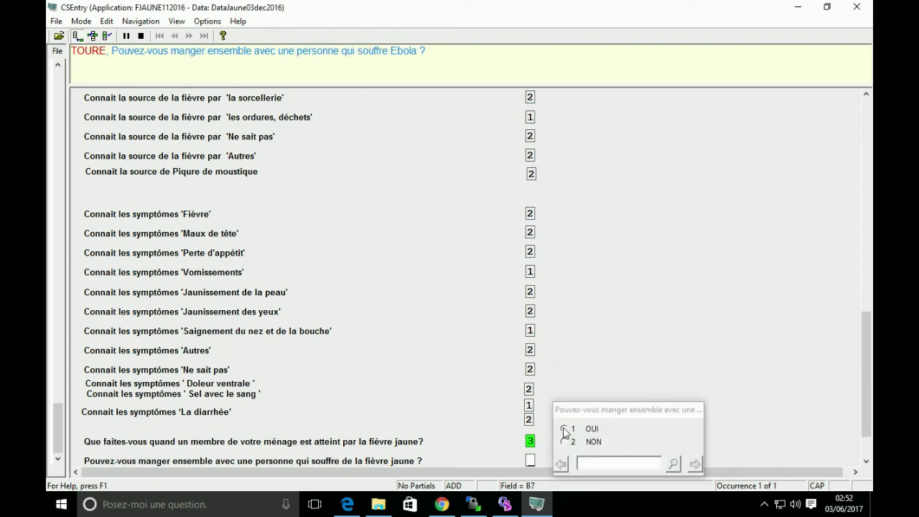
{"action": "left_click", "coordinate": [565, 430]}
{"action": "left_click", "coordinate": [566, 431]}
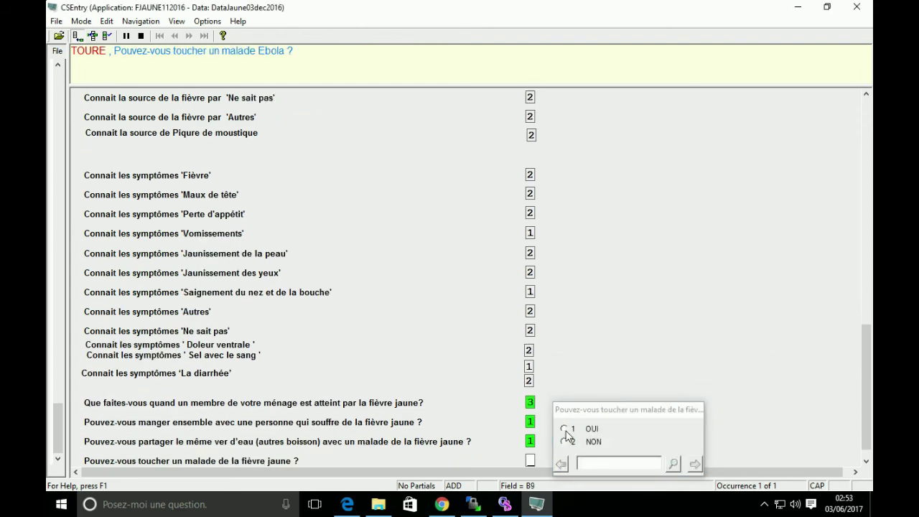
{"action": "left_click", "coordinate": [567, 430]}
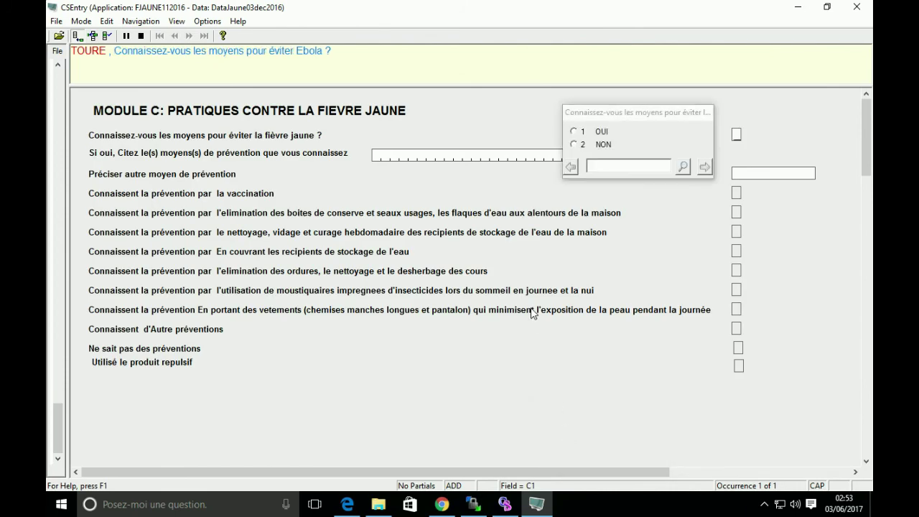
Step: Answer NON to knowing prevention means, record Boîte de conserves vides, Calebasse, Trous, fossé and Autres recipients as observed, and specify the other as 3433
{"action": "left_click", "coordinate": [576, 144]}
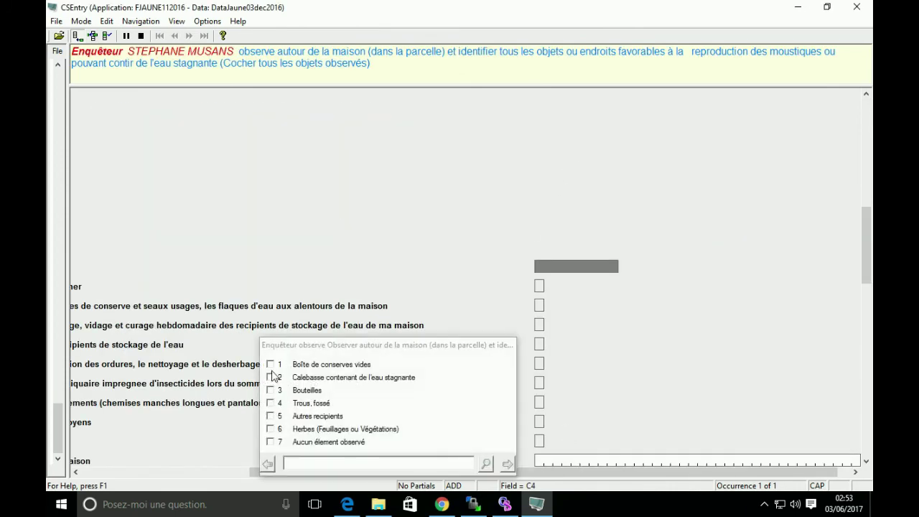
{"action": "left_click", "coordinate": [271, 365]}
{"action": "left_click", "coordinate": [271, 378]}
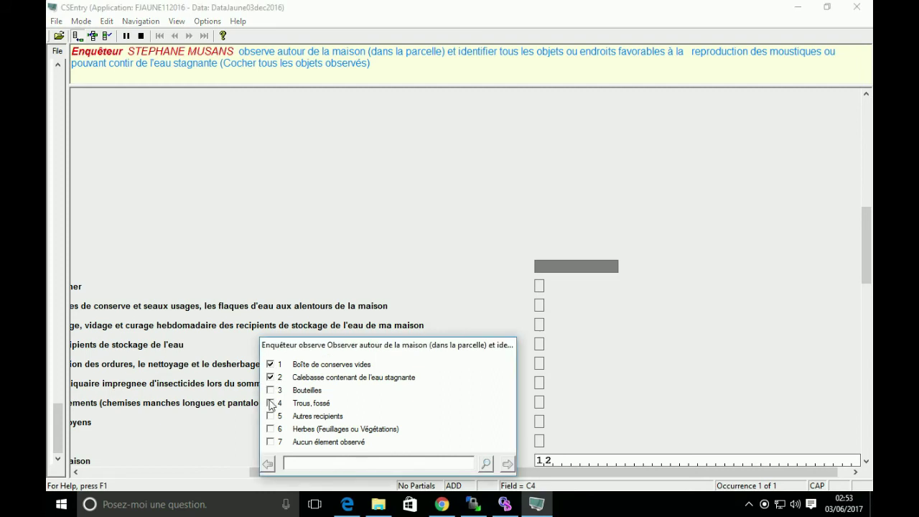
{"action": "left_click", "coordinate": [270, 404]}
{"action": "key", "text": "Return"}
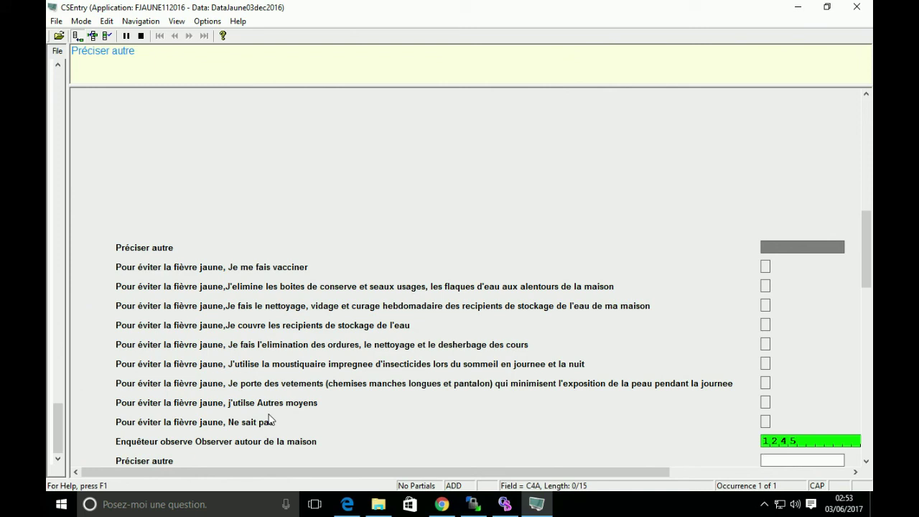
{"action": "type", "text": "3433"}
{"action": "key", "text": "Return"}
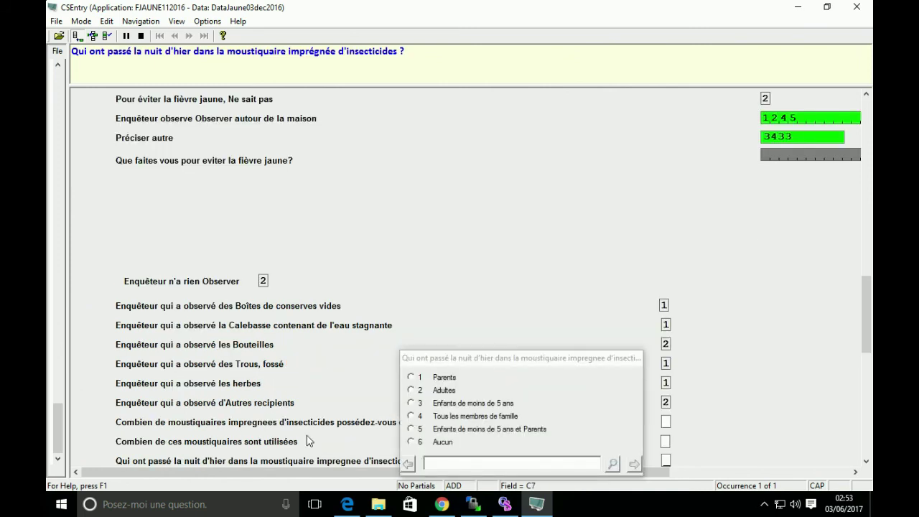
Step: Set last night's mosquito net users to Enfants de moins de 5 ans et Parents, with 2 nets owned and 1 used
{"action": "left_click", "coordinate": [412, 429]}
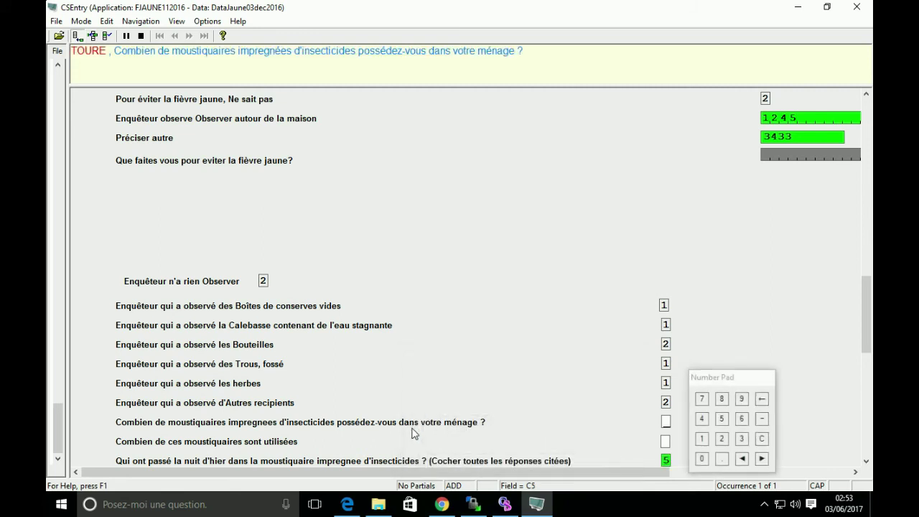
{"action": "type", "text": "23"}
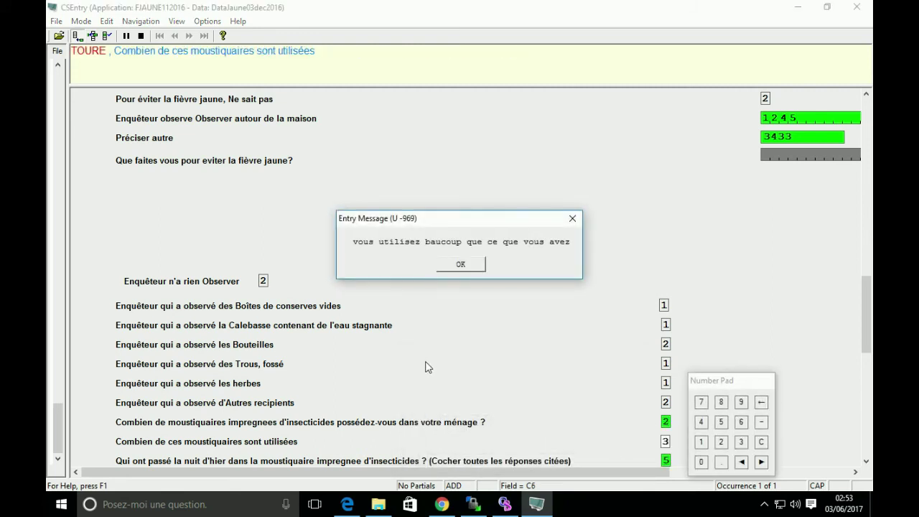
{"action": "left_click", "coordinate": [462, 266]}
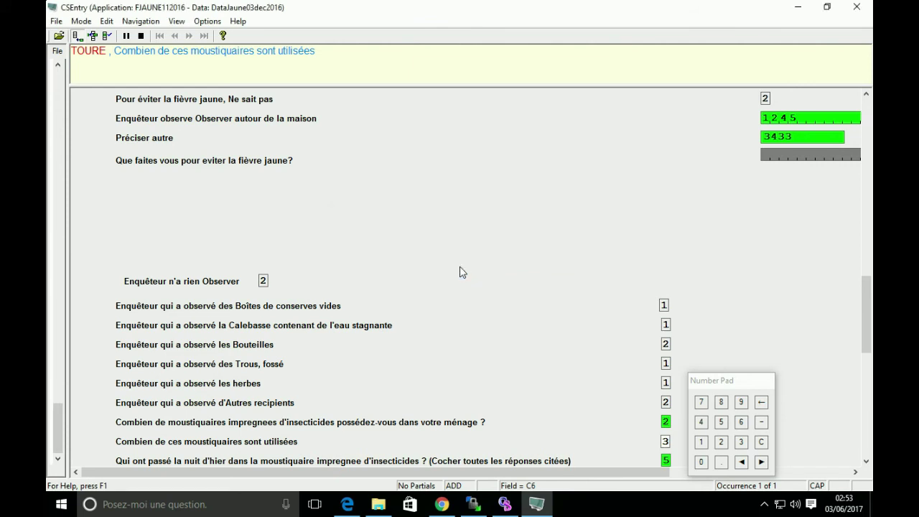
{"action": "type", "text": "1"}
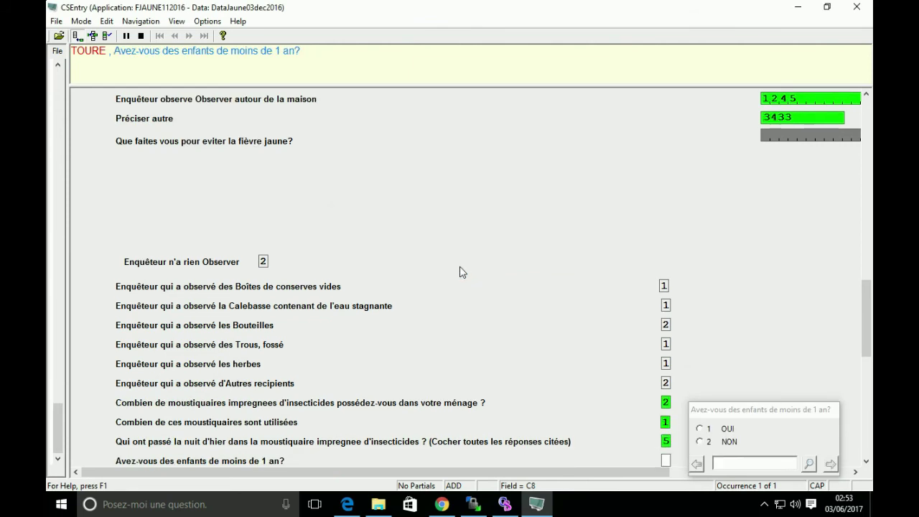
Step: Answer OUI for children under 1 and their vaccination, enter 1 vaccinated child, and answer the first four entourage questions OUI, NON, OUI, NON
{"action": "type", "text": "1"}
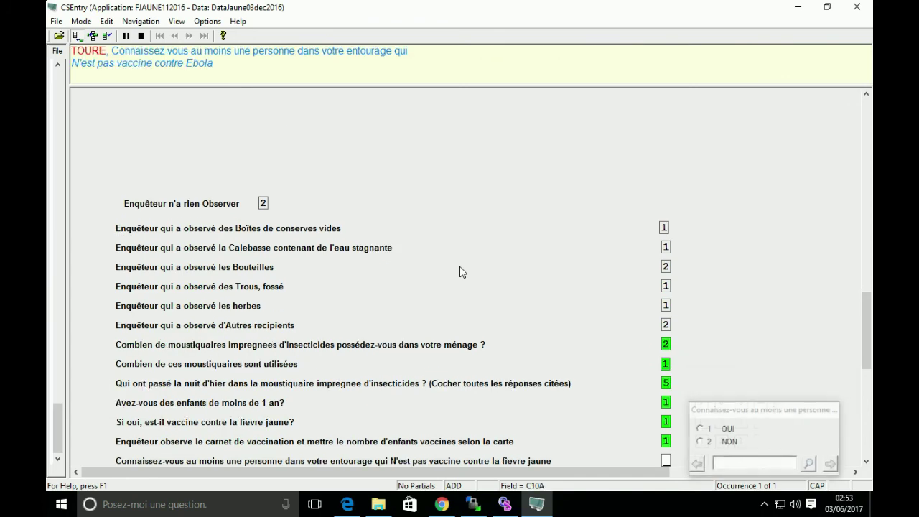
{"action": "type", "text": "1111"}
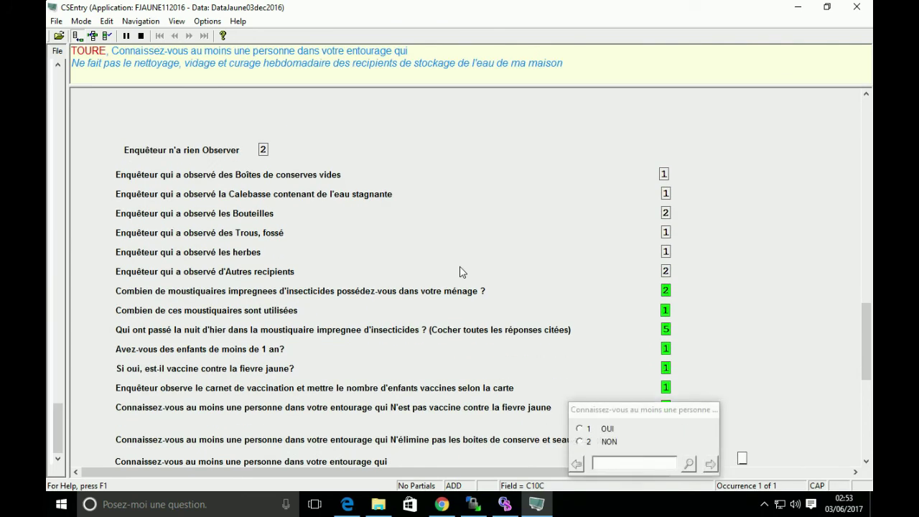
{"action": "type", "text": "1"}
{"action": "type", "text": "2"}
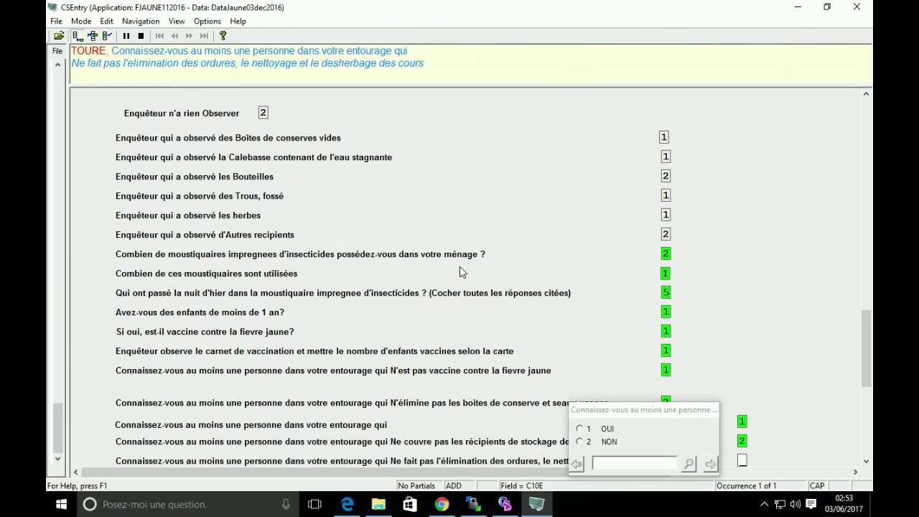
Step: Answer NON to the remaining three entourage questions and to knowing of community initiatives against yellow fever
{"action": "type", "text": "22"}
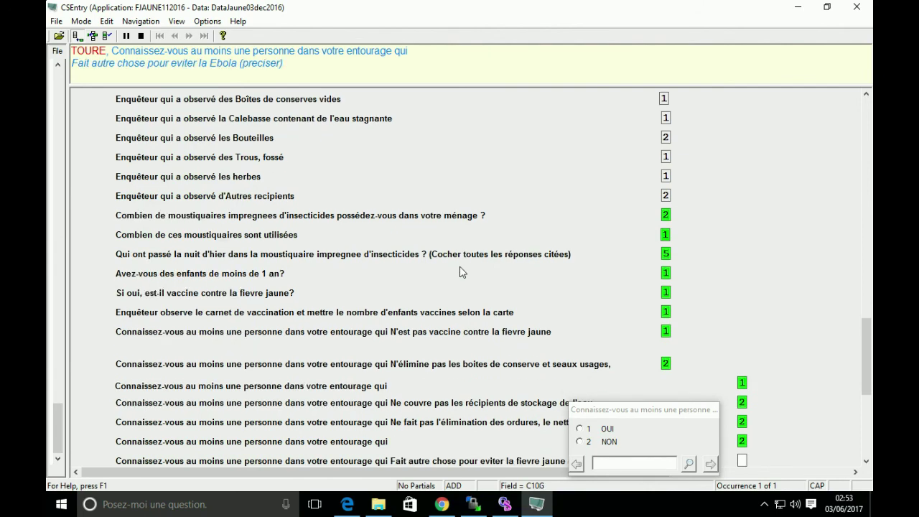
{"action": "type", "text": "2"}
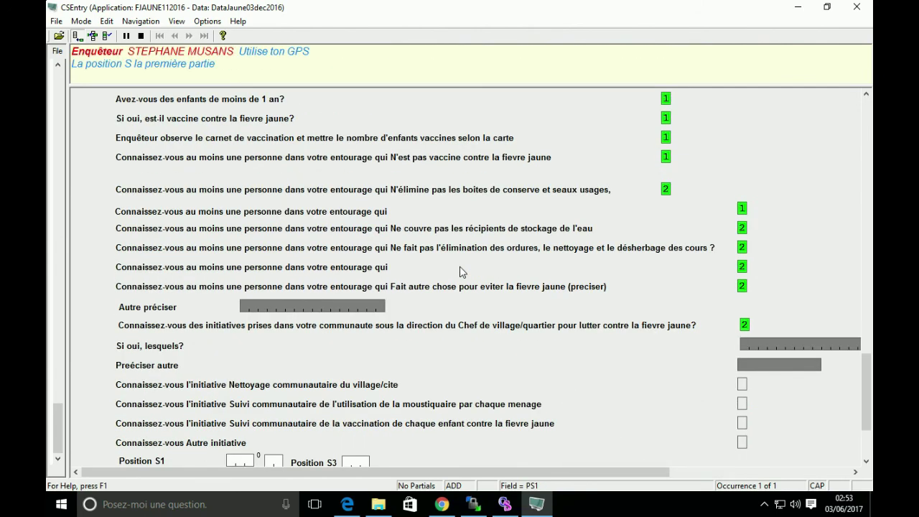
Step: Enter GPS positions S and E as 222, 22 and 222 each, set the latitude to 2222, and accept the case
{"action": "type", "text": "222"}
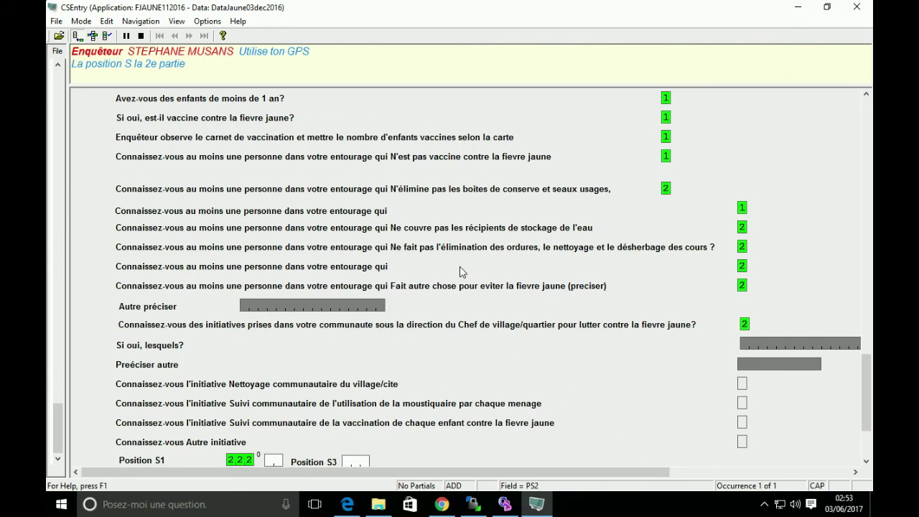
{"action": "type", "text": "2222"}
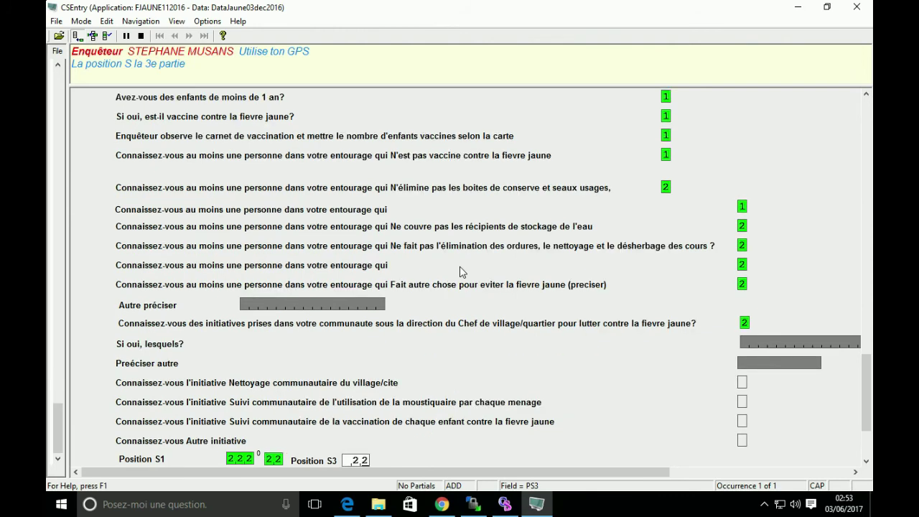
{"action": "type", "text": "22222"}
{"action": "type", "text": "2"}
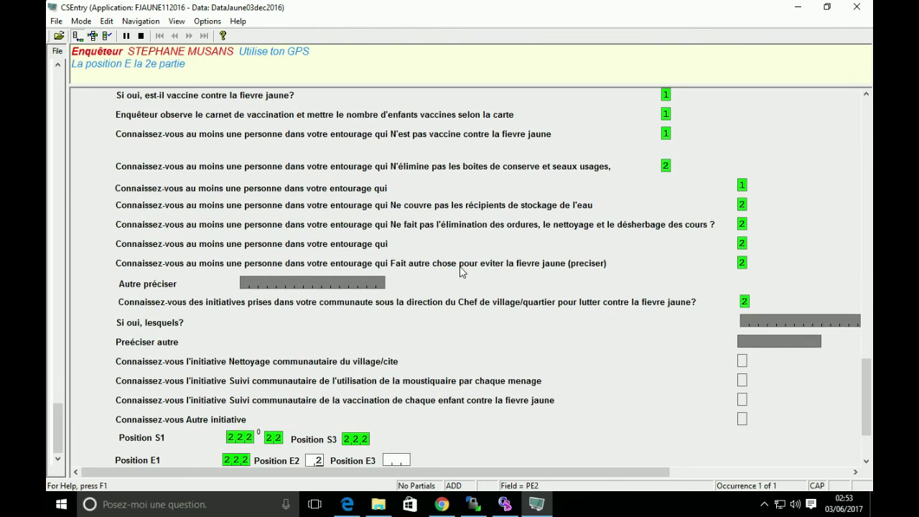
{"action": "type", "text": "222222"}
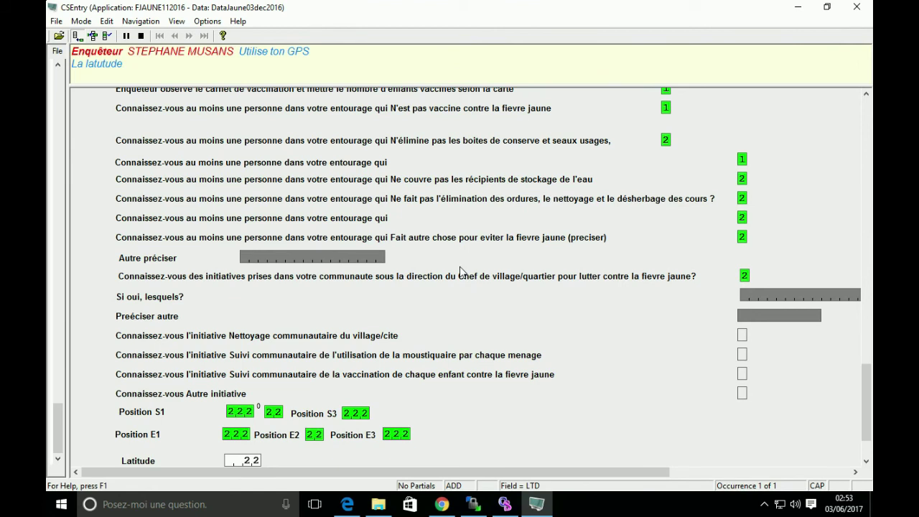
{"action": "type", "text": "22"}
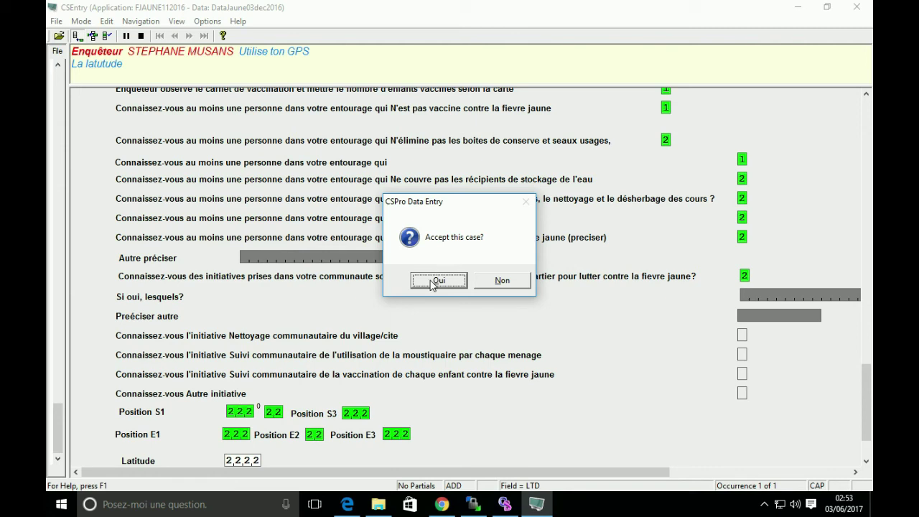
{"action": "left_click", "coordinate": [433, 283]}
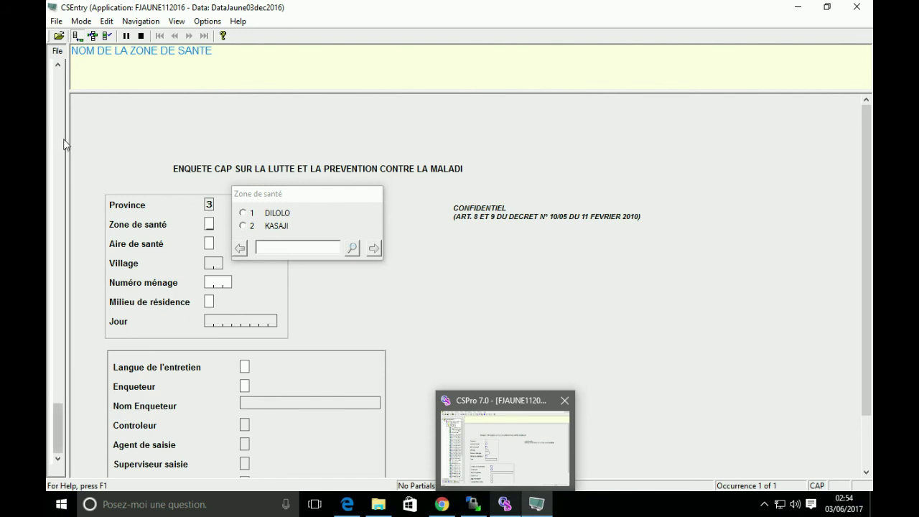
Step: Widen the case list to examine the saved cases from the newest back to the first, and collapse it again
{"action": "left_click_drag", "start_coordinate": [66, 139], "coordinate": [212, 155]}
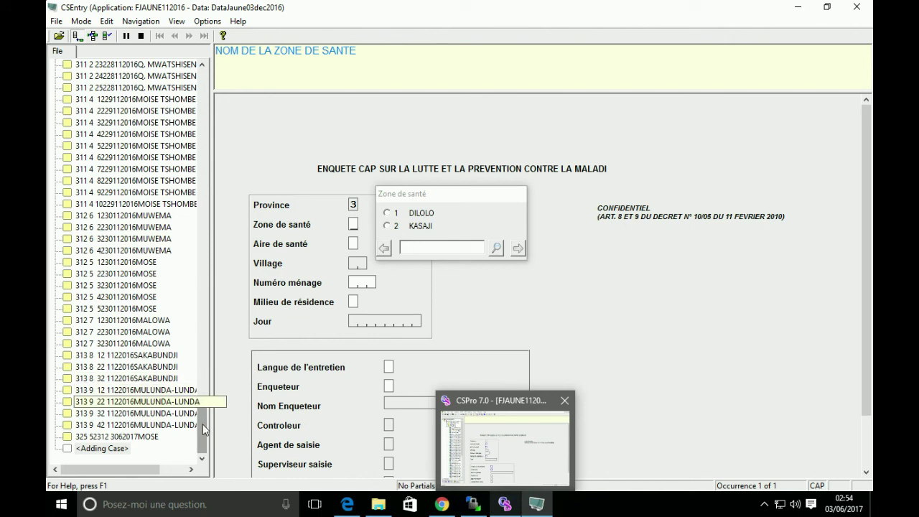
{"action": "left_click_drag", "start_coordinate": [202, 424], "coordinate": [199, 89]}
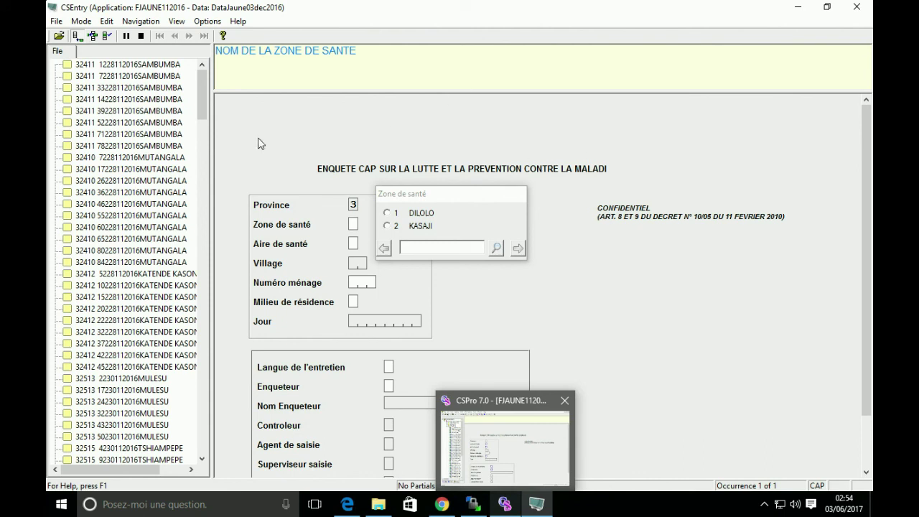
{"action": "left_click_drag", "start_coordinate": [213, 105], "coordinate": [58, 106]}
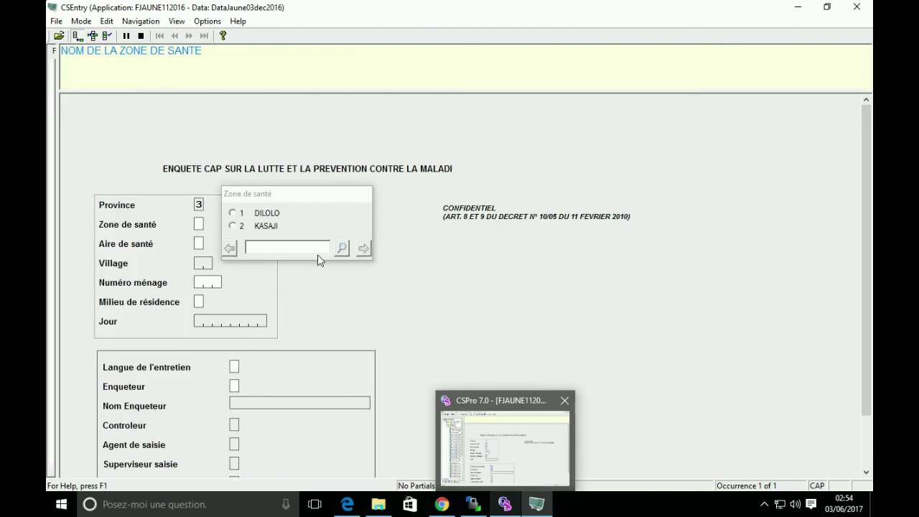